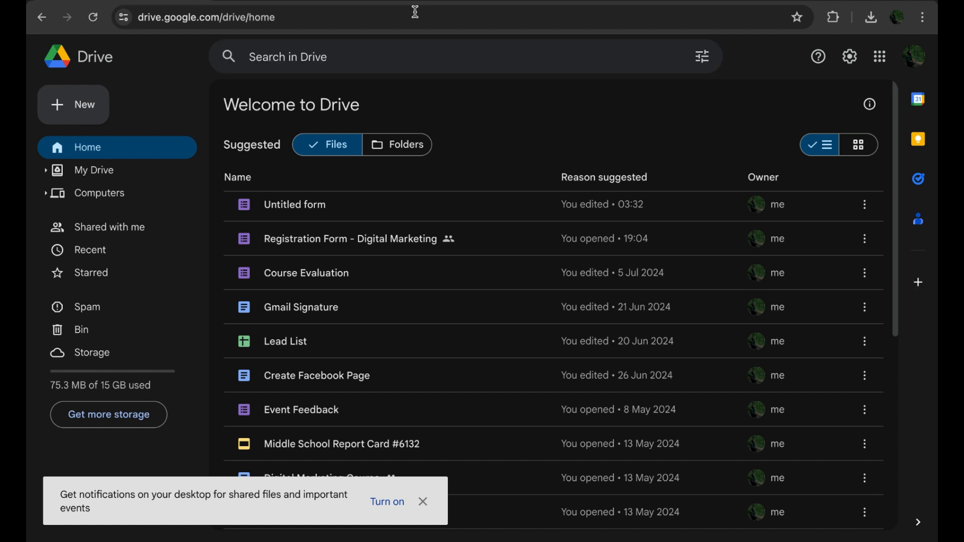
Step: Create a new blank Google Form from Drive
{"action": "left_click", "coordinate": [73, 108]}
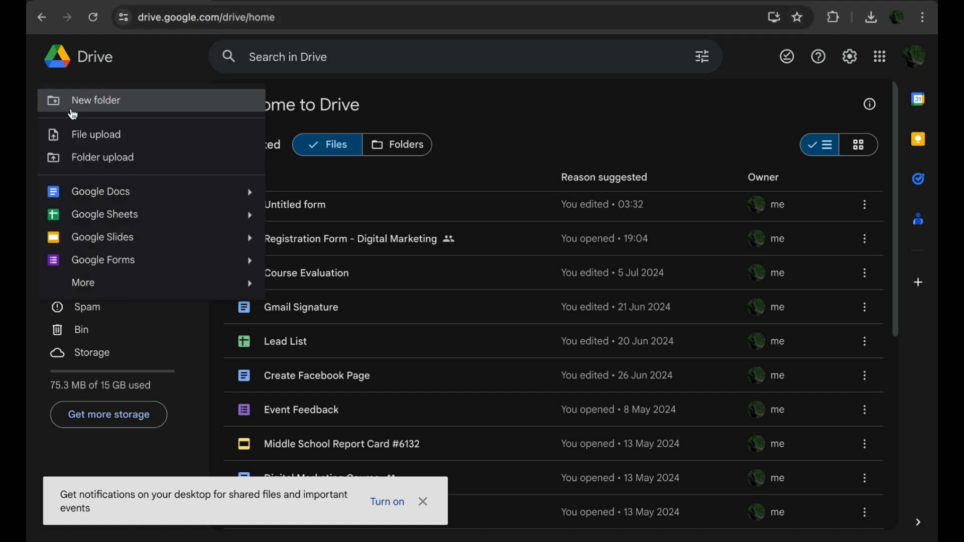
{"action": "left_click", "coordinate": [115, 263]}
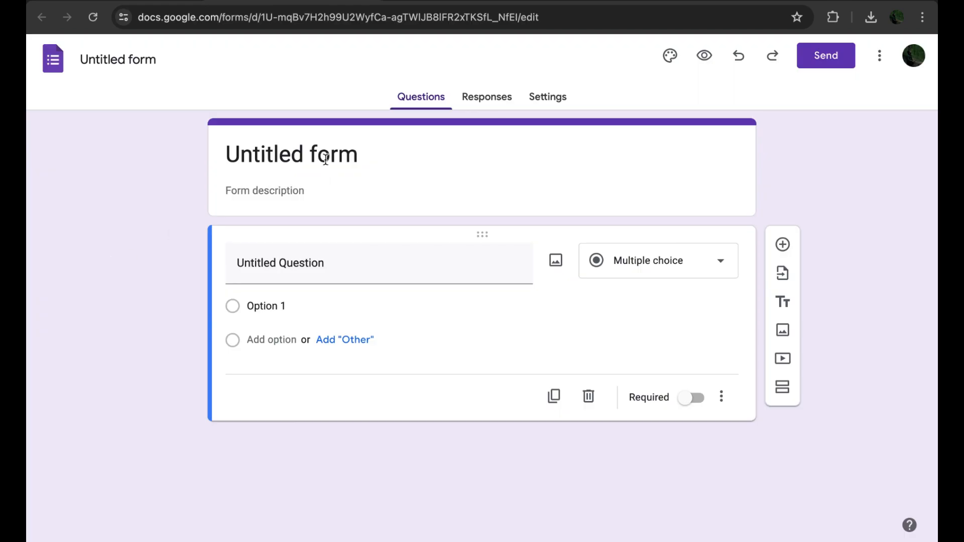
Step: Title the form Digital Marketing Course Registration and describe it as 'Please fill out the form to enroll in digital marketing course.'
{"action": "left_click", "coordinate": [310, 158]}
{"action": "left_click", "coordinate": [300, 224]}
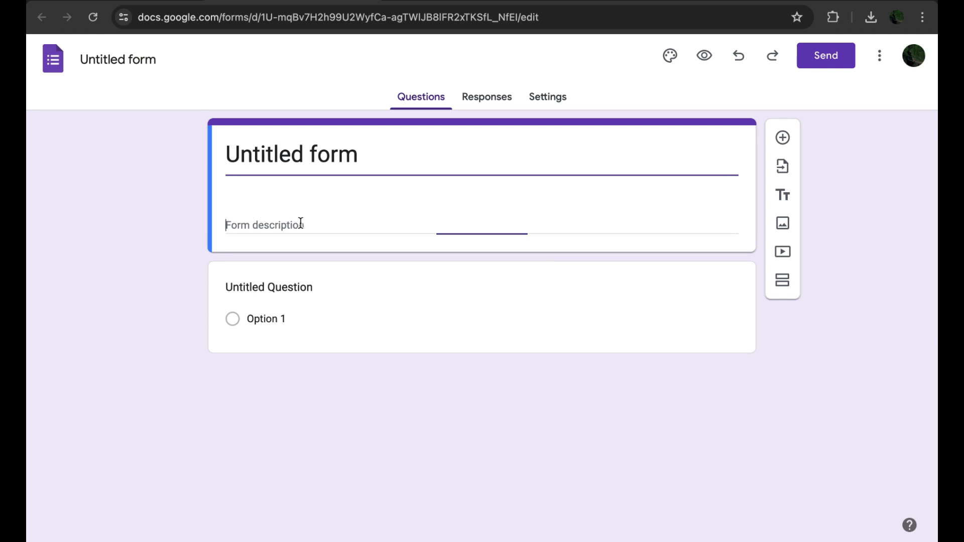
{"action": "double_click", "coordinate": [266, 155]}
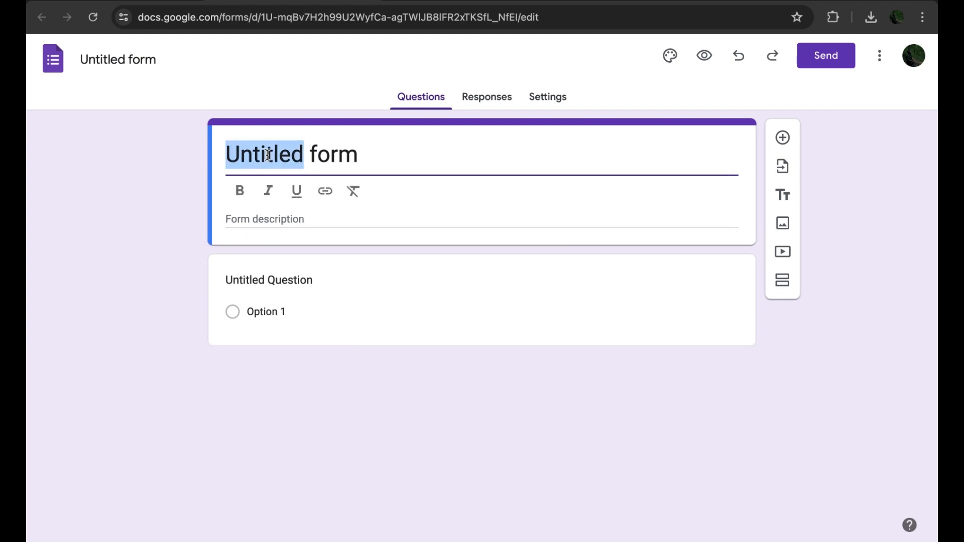
{"action": "triple_click", "coordinate": [267, 155]}
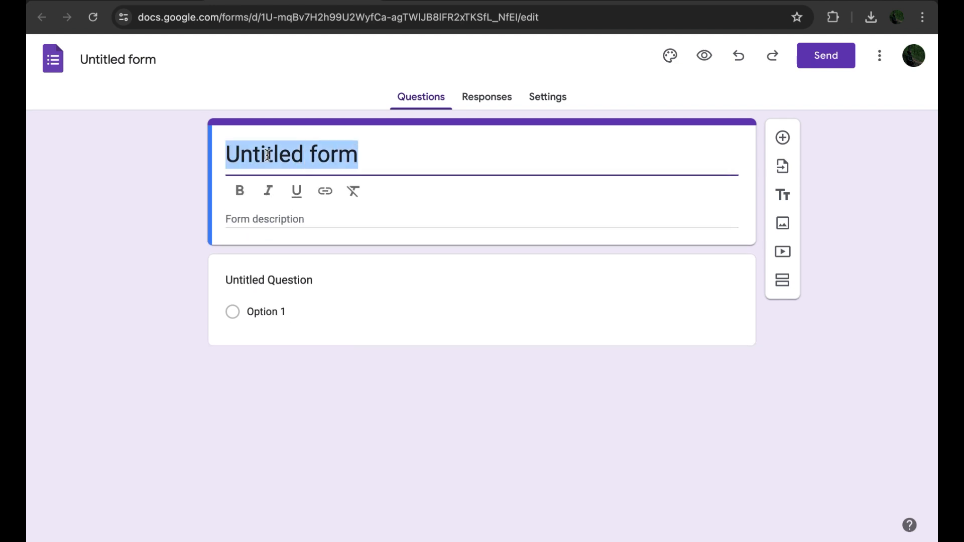
{"action": "type", "text": "Digital Marketing Course Registration"}
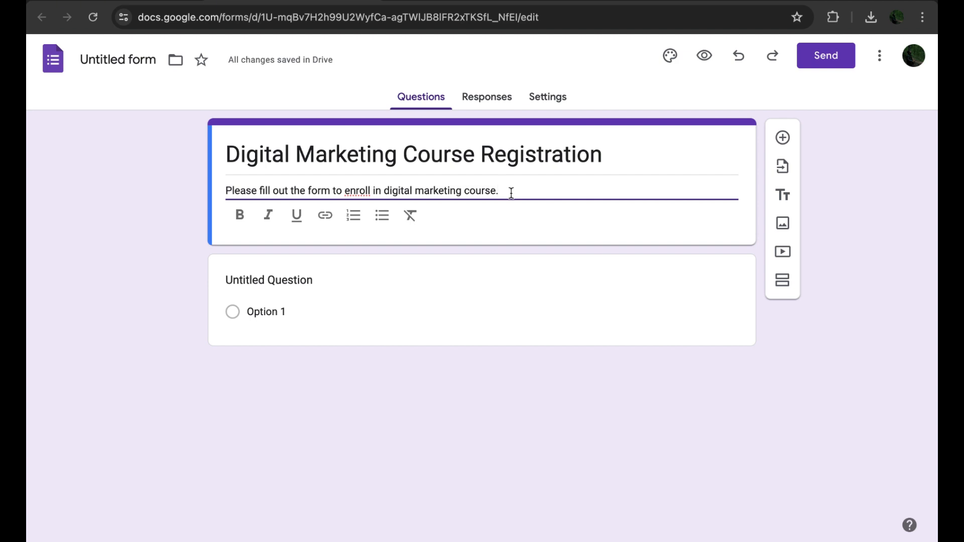
{"action": "double_click", "coordinate": [356, 191]}
{"action": "left_click", "coordinate": [527, 127]}
Step: Change the form theme to the Blue #4285f4 colour with the Dark #bdd4fb background
{"action": "left_click", "coordinate": [674, 59]}
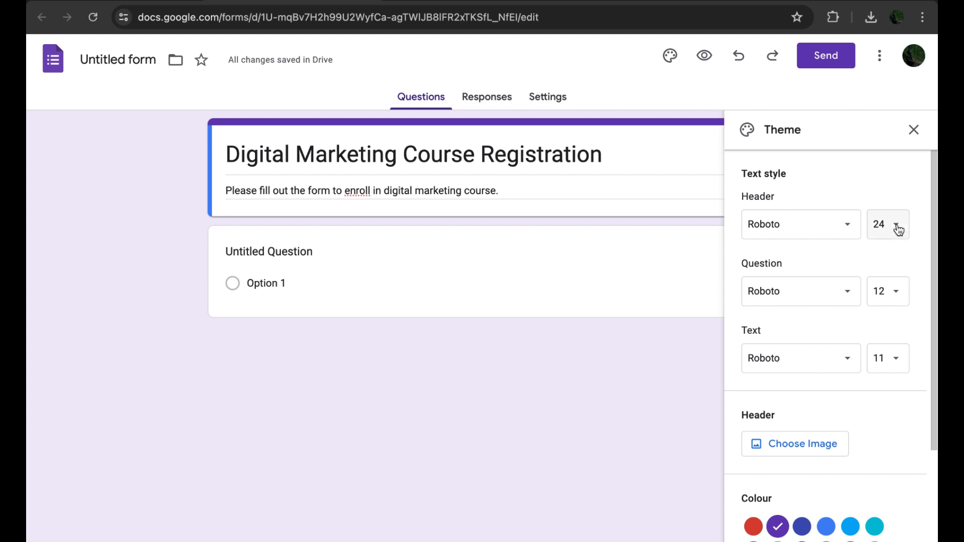
{"action": "left_click", "coordinate": [819, 233]}
{"action": "left_click", "coordinate": [842, 186]}
{"action": "scroll", "coordinate": [814, 332], "scroll_direction": "down", "scroll_amount": 2}
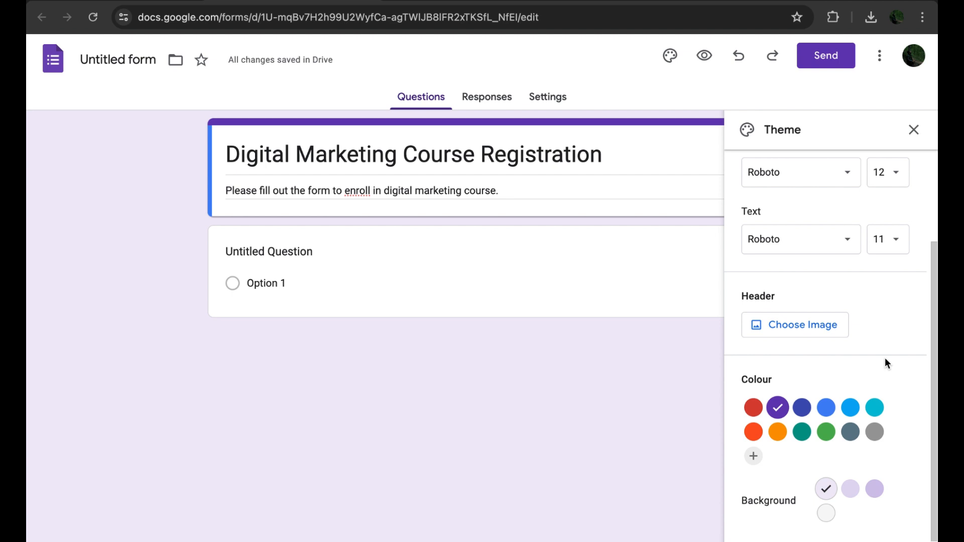
{"action": "left_click", "coordinate": [826, 408]}
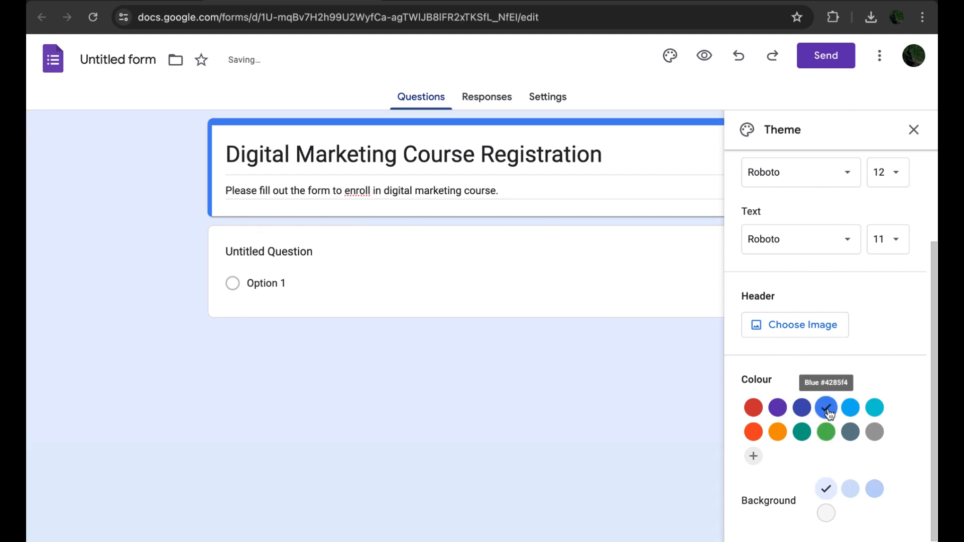
{"action": "left_click", "coordinate": [851, 490]}
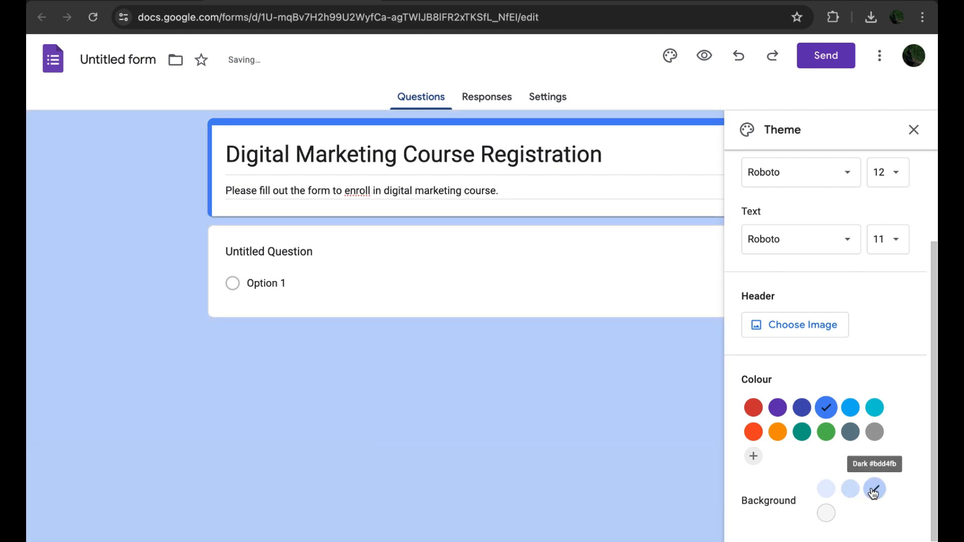
{"action": "left_click", "coordinate": [873, 491]}
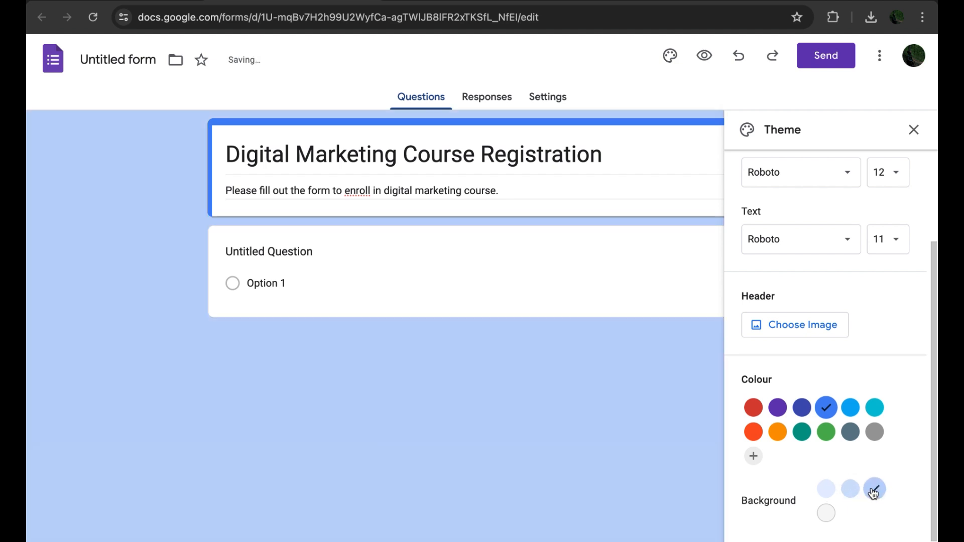
{"action": "left_click", "coordinate": [913, 131]}
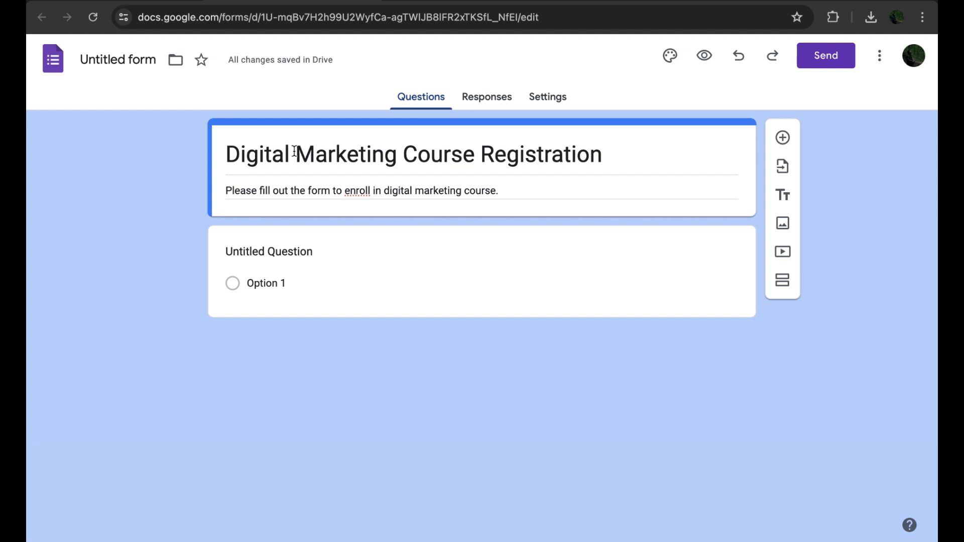
Step: Rename the form file as Digital Marketing Course Registration
{"action": "left_click", "coordinate": [110, 58]}
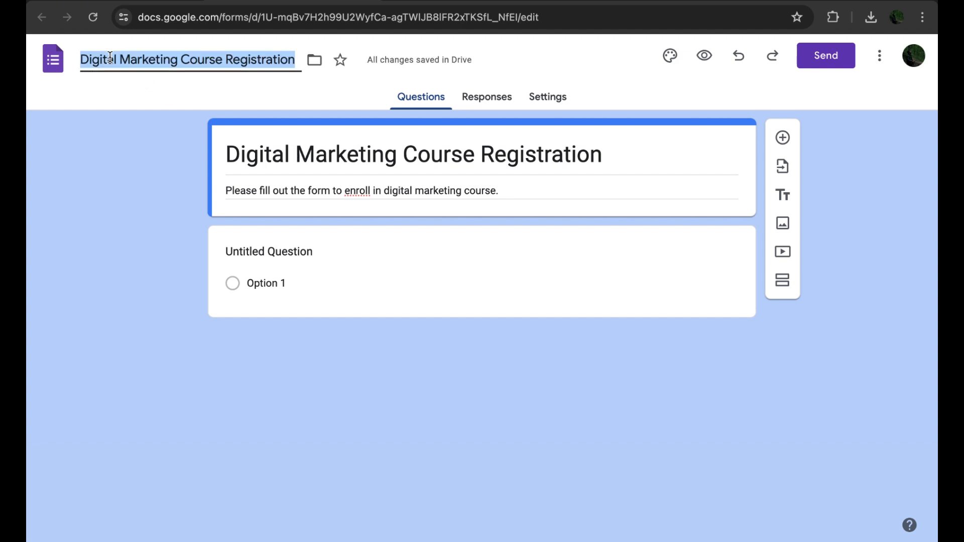
{"action": "double_click", "coordinate": [350, 146]}
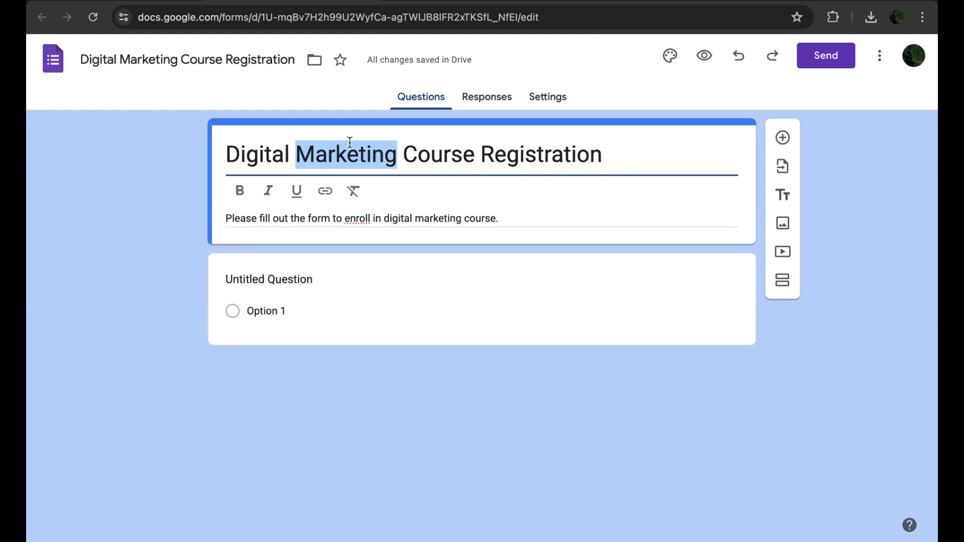
{"action": "left_click", "coordinate": [168, 209]}
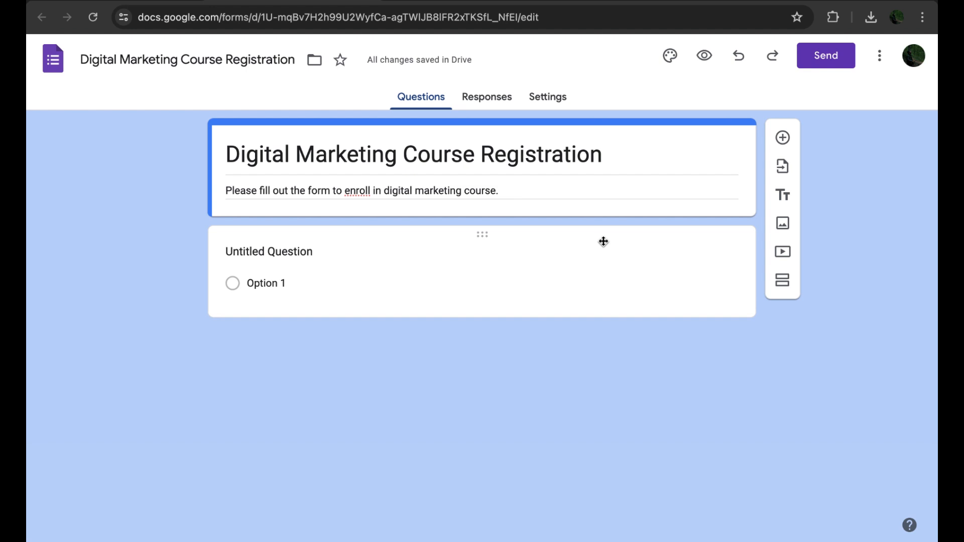
Step: Add a short-answer question titled Name
{"action": "left_click", "coordinate": [785, 139]}
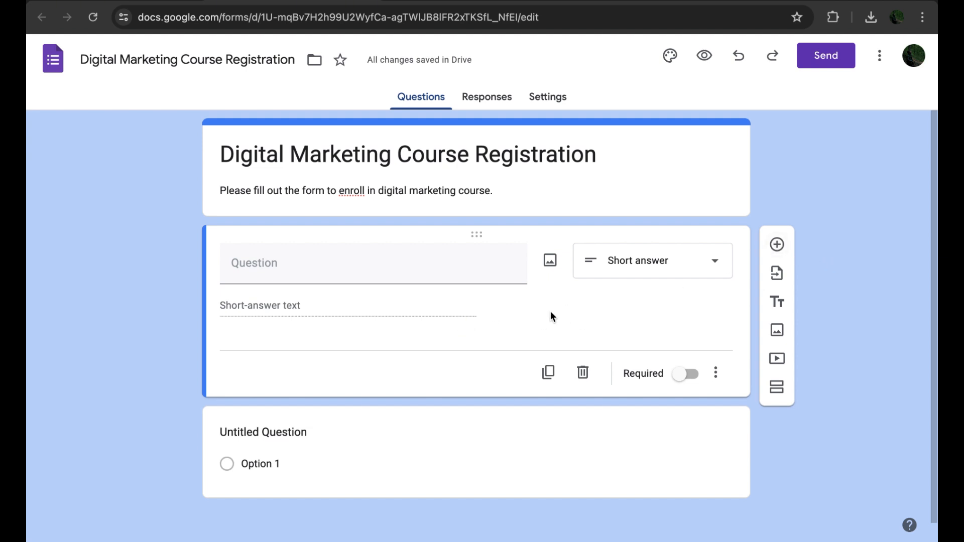
{"action": "left_click", "coordinate": [419, 264]}
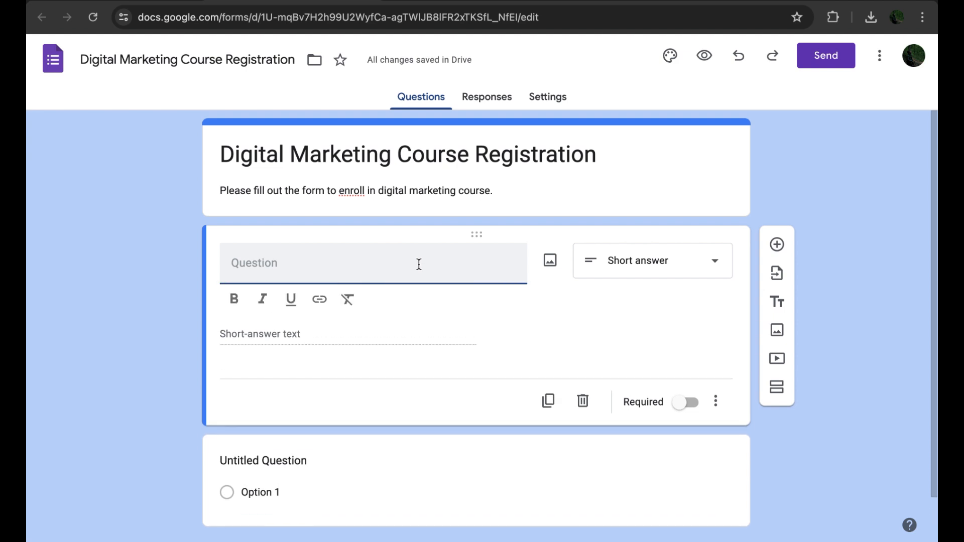
{"action": "type", "text": "Name"}
{"action": "left_click", "coordinate": [527, 316]}
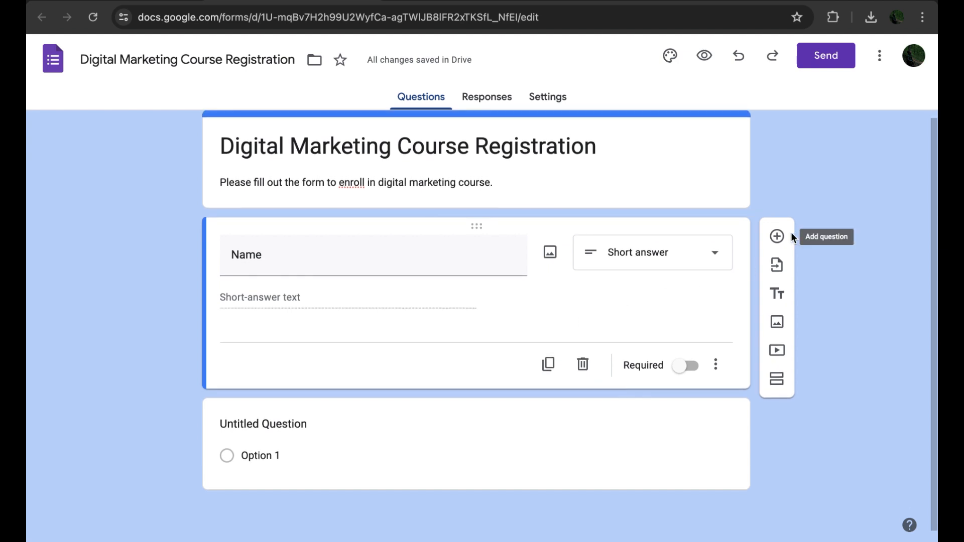
Step: Add a short-answer question titled Email
{"action": "left_click", "coordinate": [777, 236]}
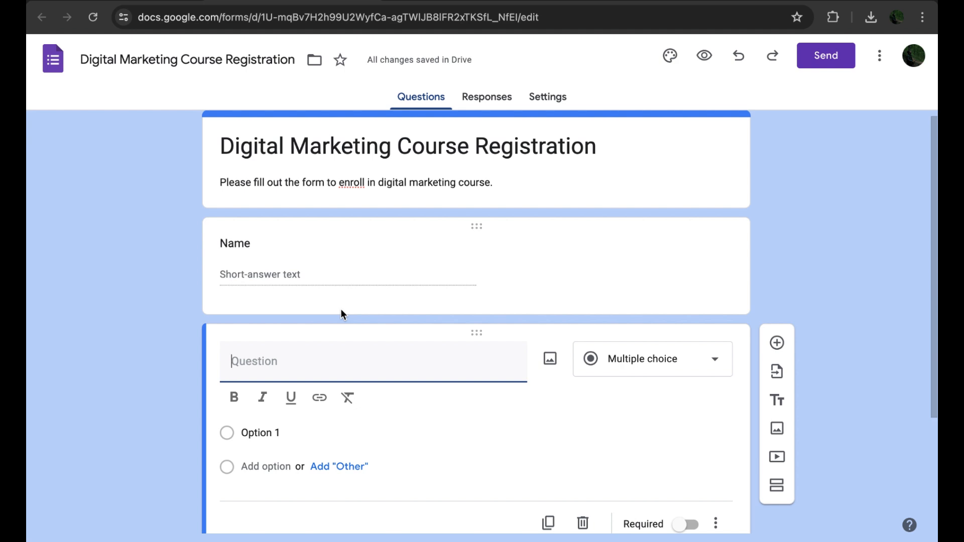
{"action": "type", "text": "Email"}
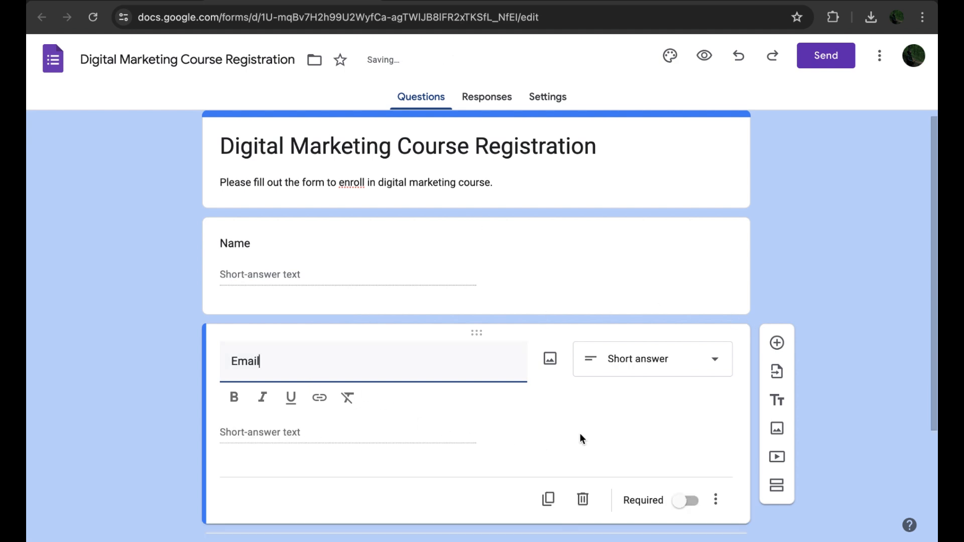
{"action": "scroll", "coordinate": [580, 433], "scroll_direction": "down", "scroll_amount": 2}
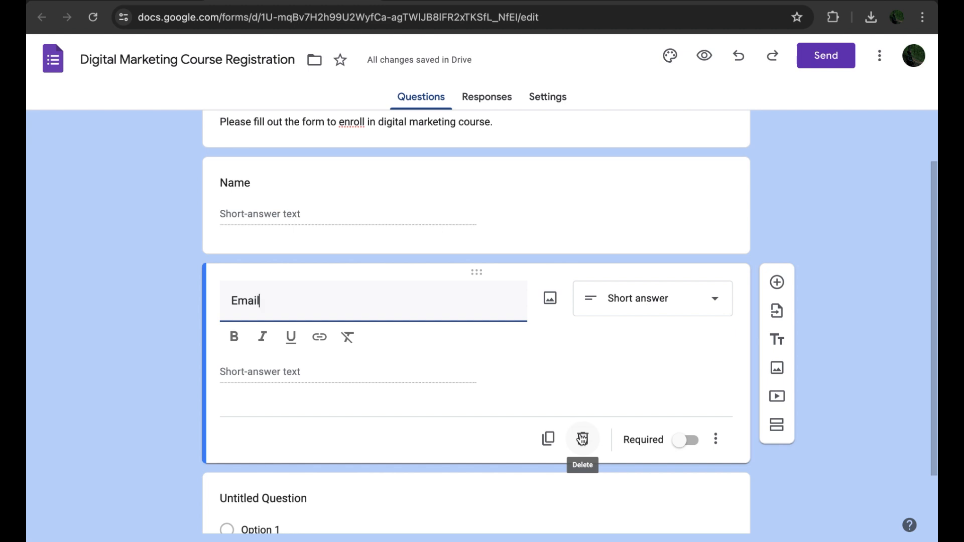
Step: Add a short-answer question titled Phone Number
{"action": "left_click", "coordinate": [775, 283]}
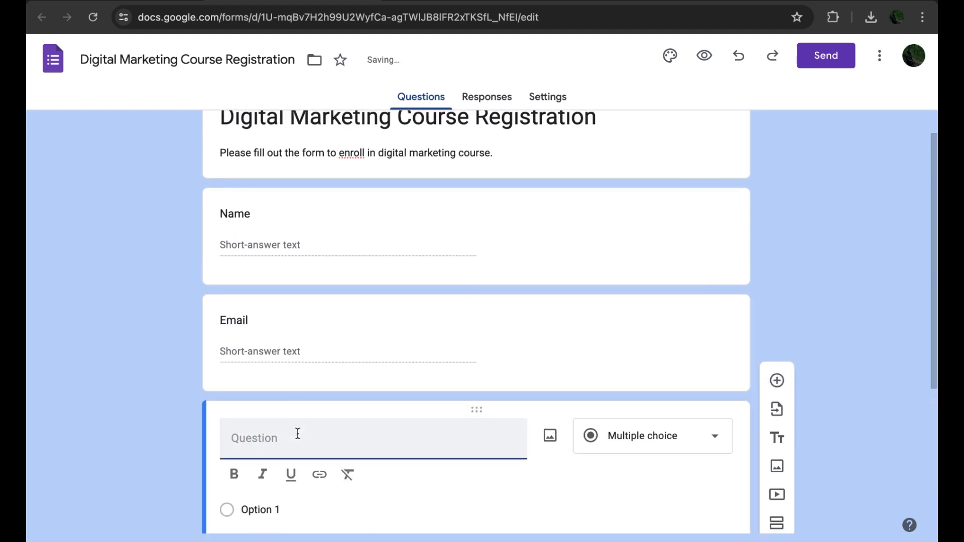
{"action": "type", "text": "Phone Nu"}
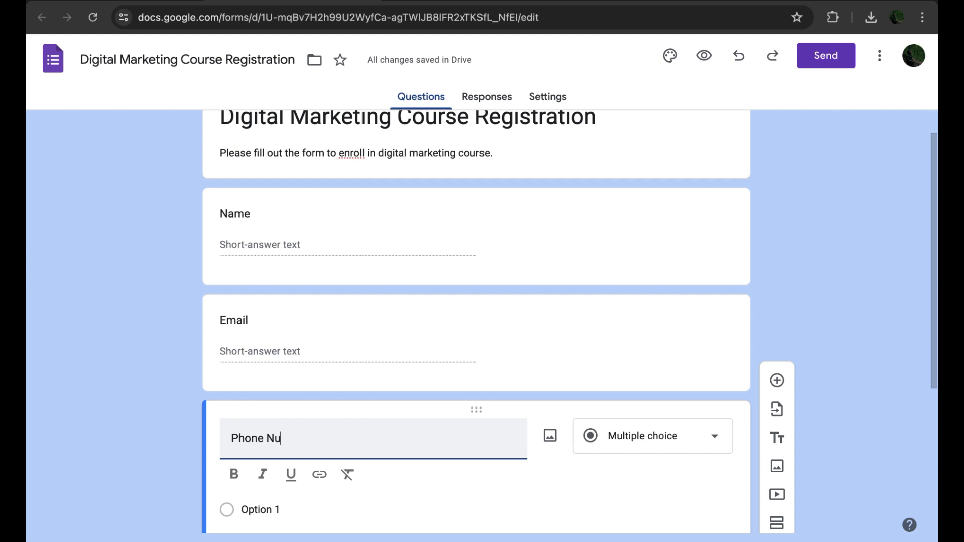
{"action": "type", "text": "mber"}
{"action": "scroll", "coordinate": [465, 467], "scroll_direction": "down", "scroll_amount": 4}
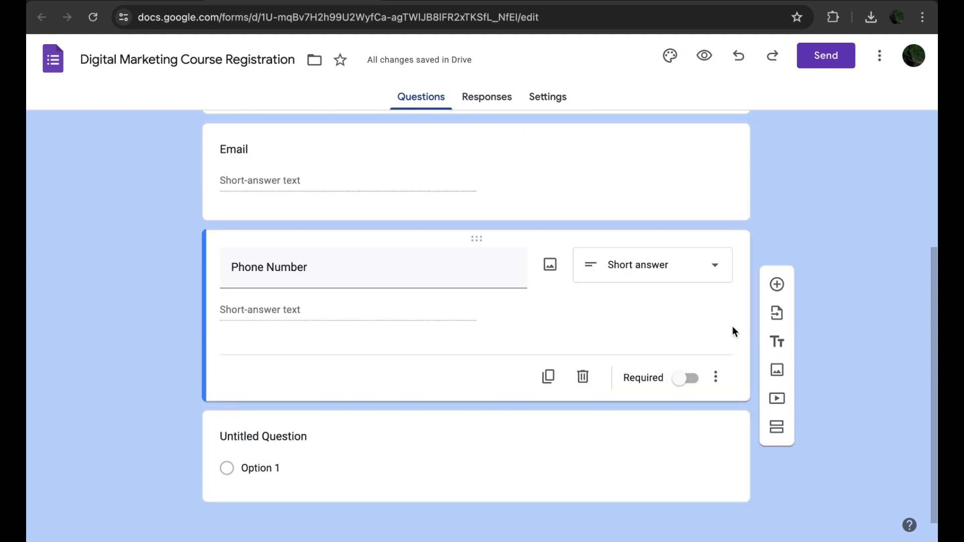
Step: Add a paragraph question titled Address
{"action": "left_click", "coordinate": [777, 285]}
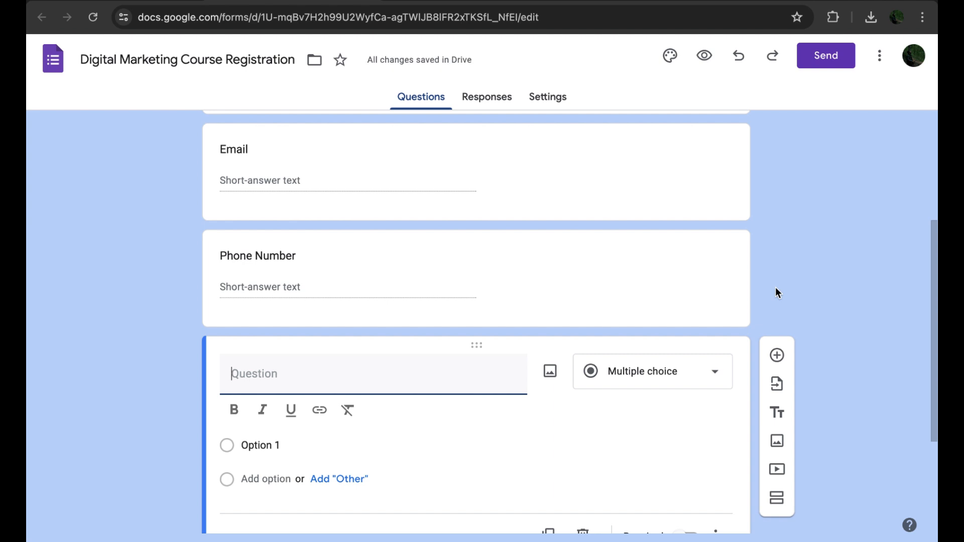
{"action": "type", "text": "Address"}
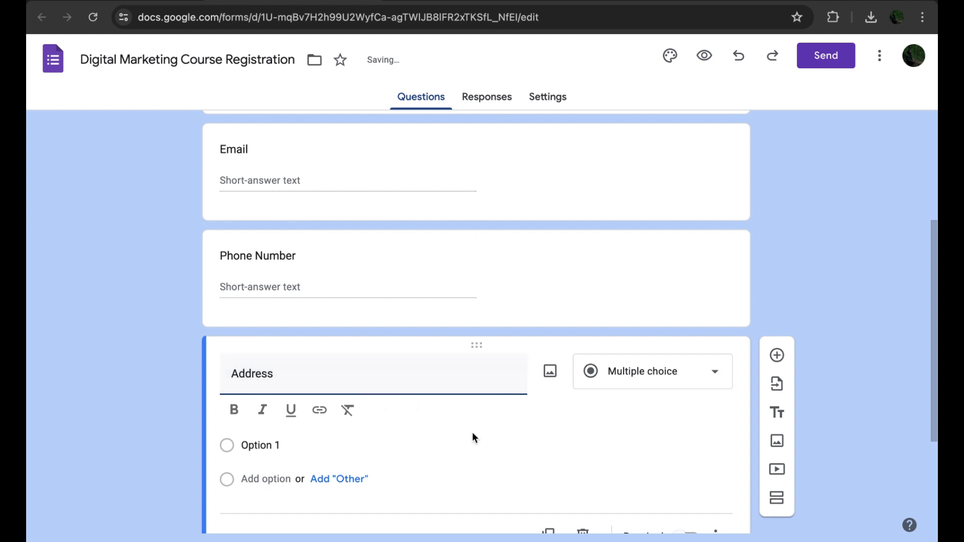
{"action": "left_click", "coordinate": [559, 410]}
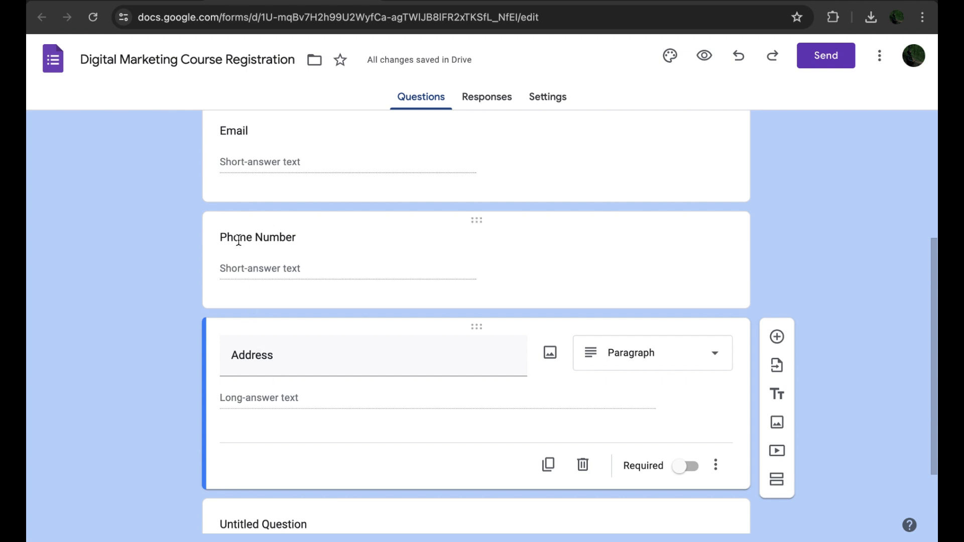
{"action": "scroll", "coordinate": [238, 240], "scroll_direction": "up", "scroll_amount": 2}
{"action": "double_click", "coordinate": [233, 203]}
{"action": "scroll", "coordinate": [233, 205], "scroll_direction": "up", "scroll_amount": 2}
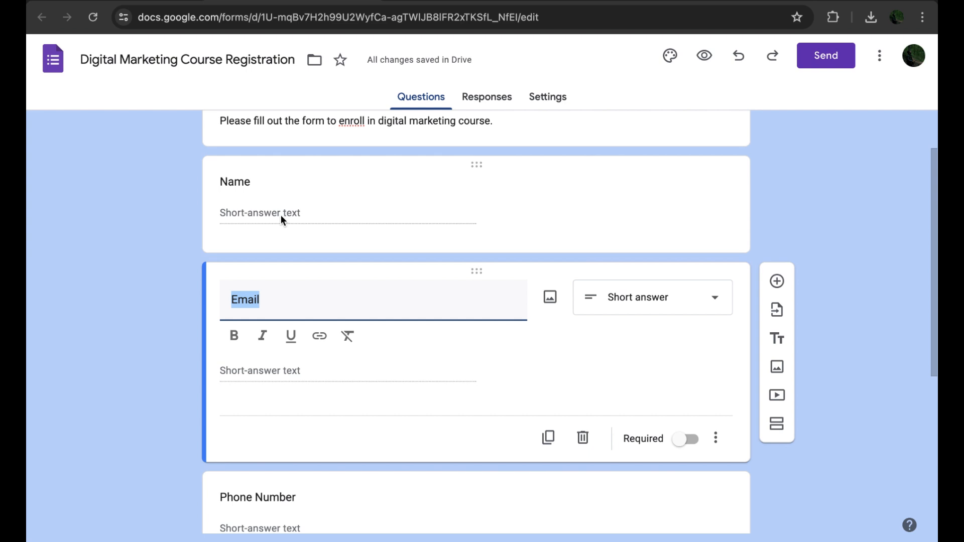
{"action": "scroll", "coordinate": [303, 212], "scroll_direction": "down", "scroll_amount": 5}
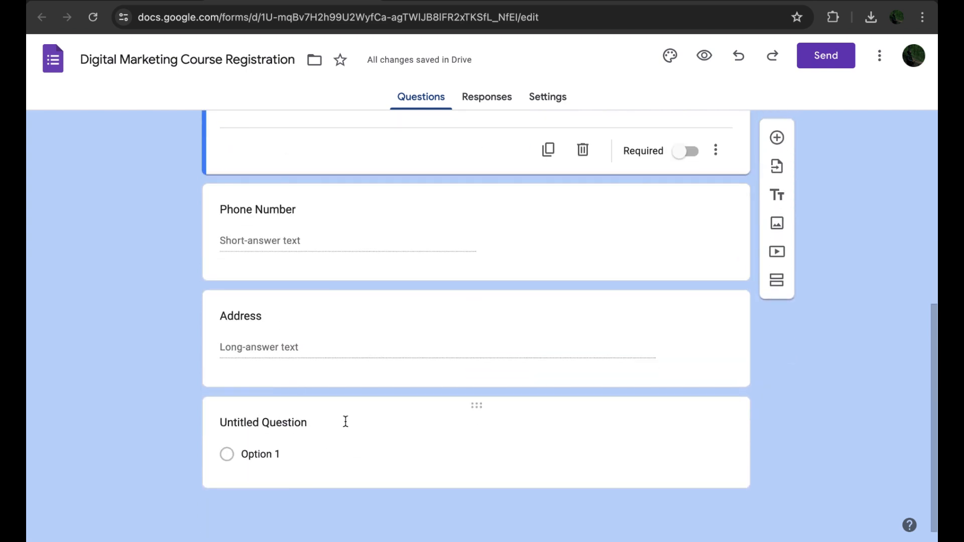
{"action": "left_click", "coordinate": [312, 346]}
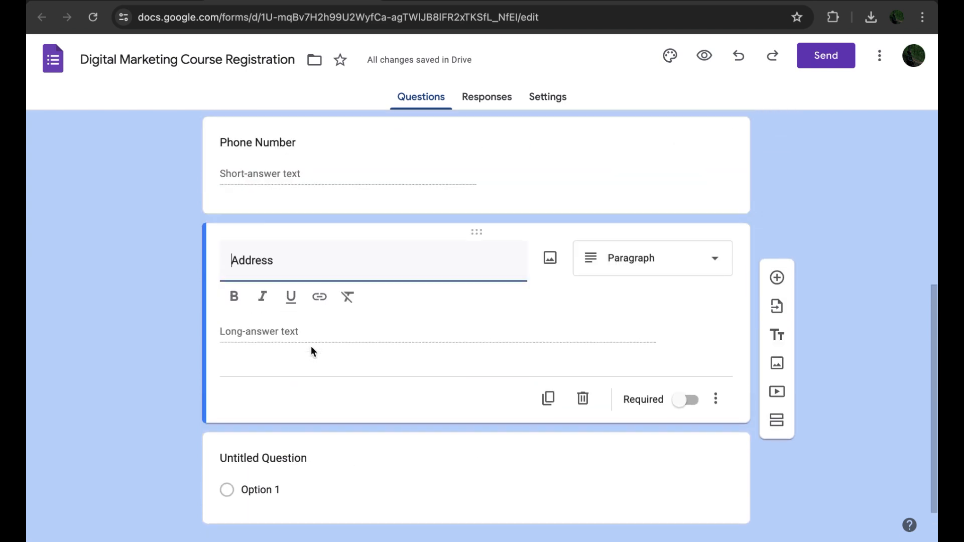
{"action": "left_click", "coordinate": [188, 336]}
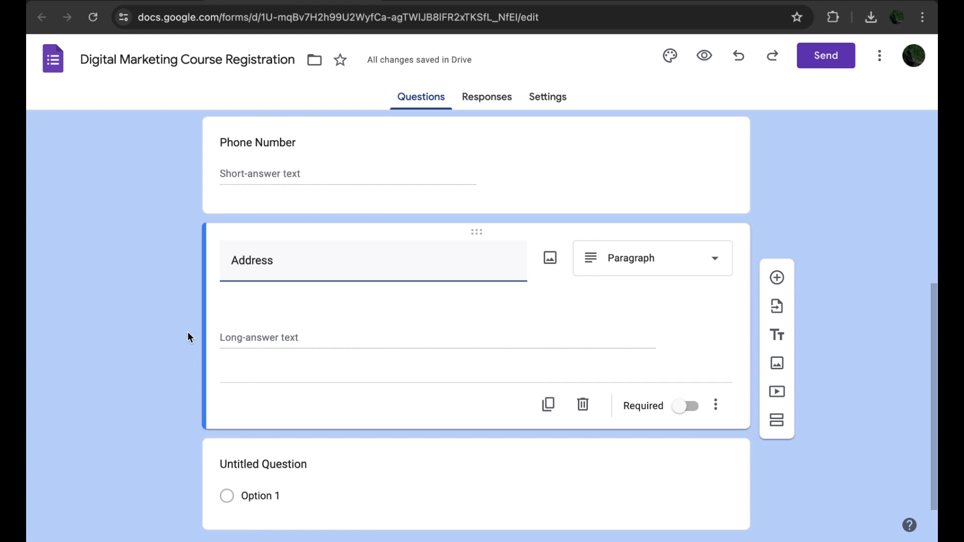
Step: Add a multiple-choice question titled Prefered Course below Address
{"action": "left_click", "coordinate": [778, 239]}
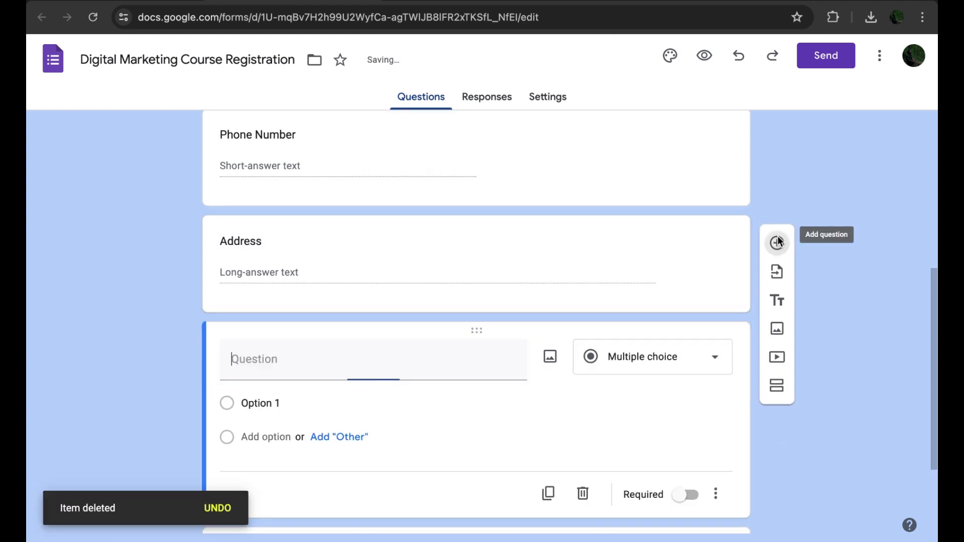
{"action": "scroll", "coordinate": [546, 465], "scroll_direction": "down", "scroll_amount": 1}
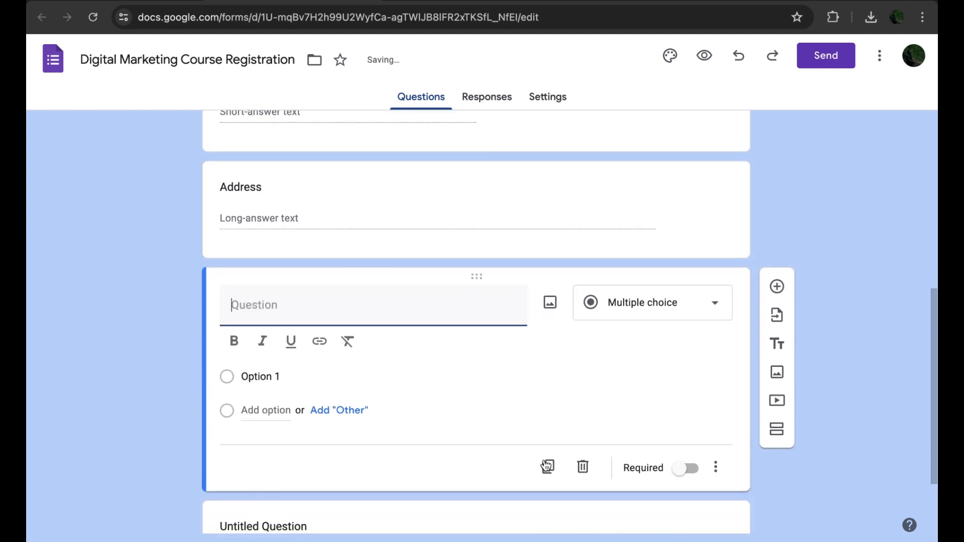
{"action": "type", "text": "P"}
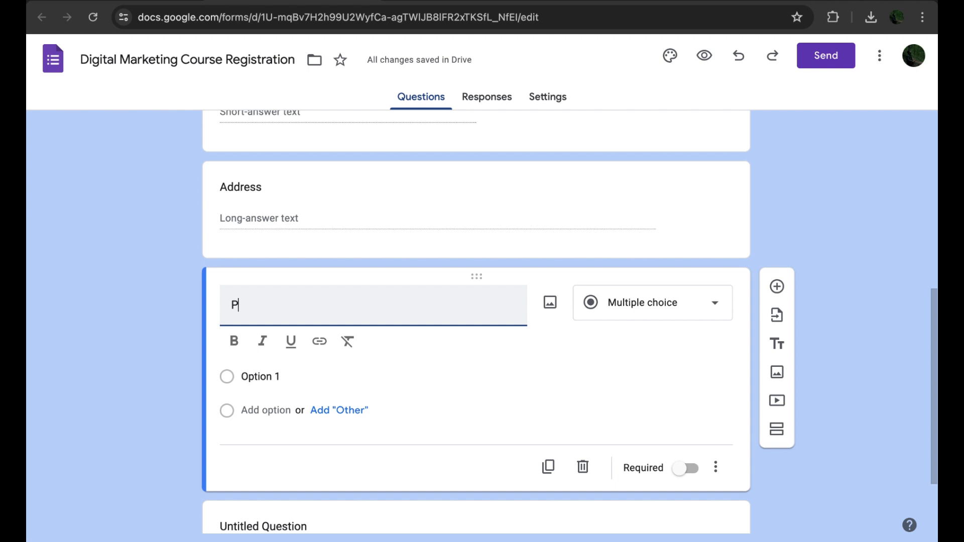
{"action": "type", "text": "refered Course"}
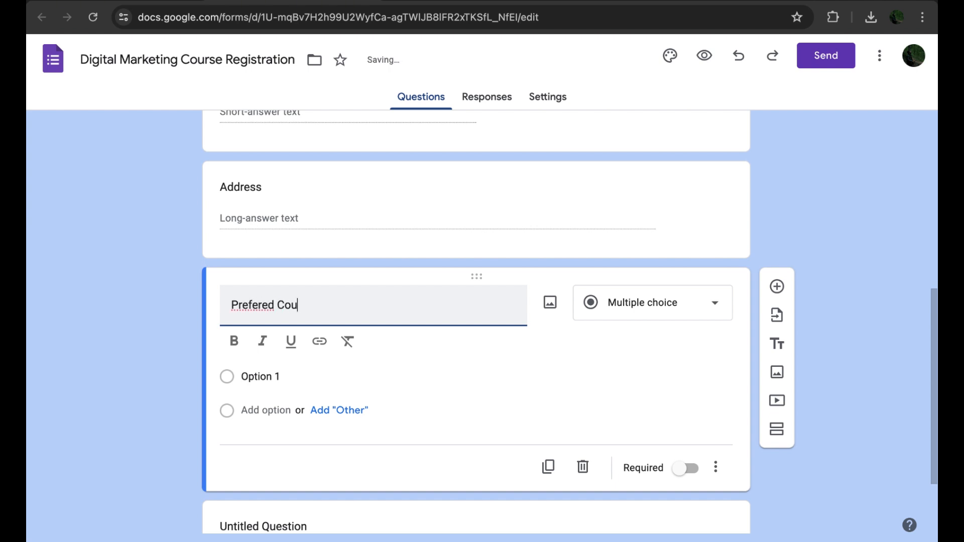
Step: Correct the multiple-choice question's title to Preferred Course
{"action": "left_click", "coordinate": [540, 392]}
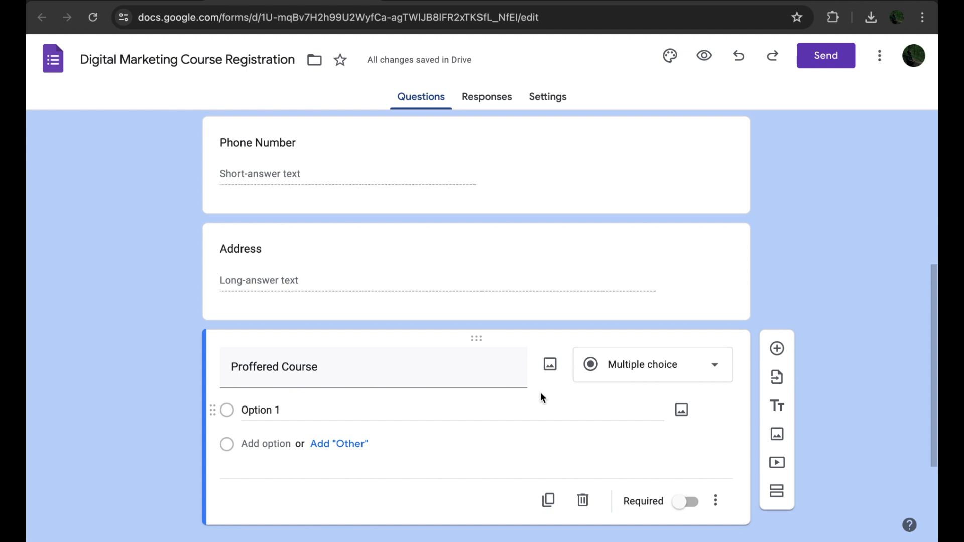
{"action": "left_click", "coordinate": [699, 371]}
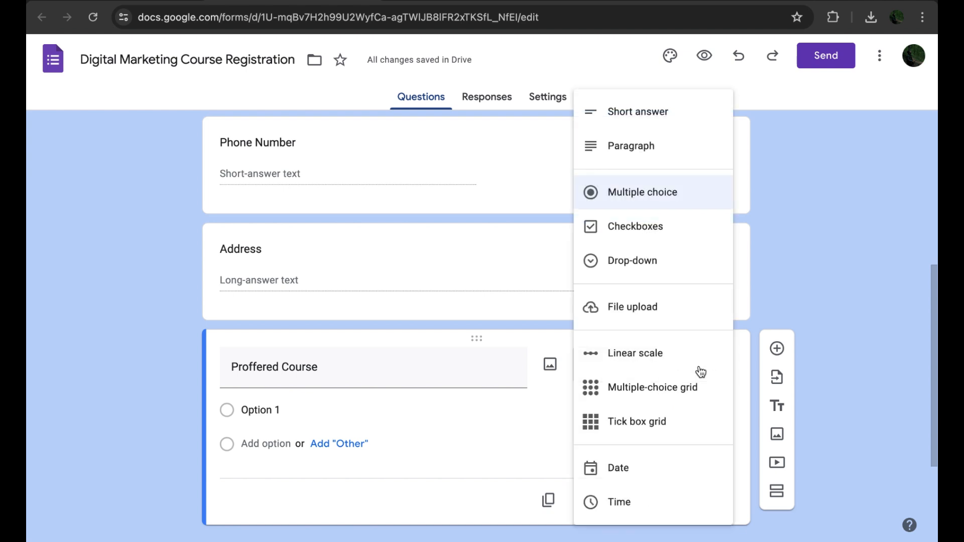
{"action": "left_click", "coordinate": [555, 403]}
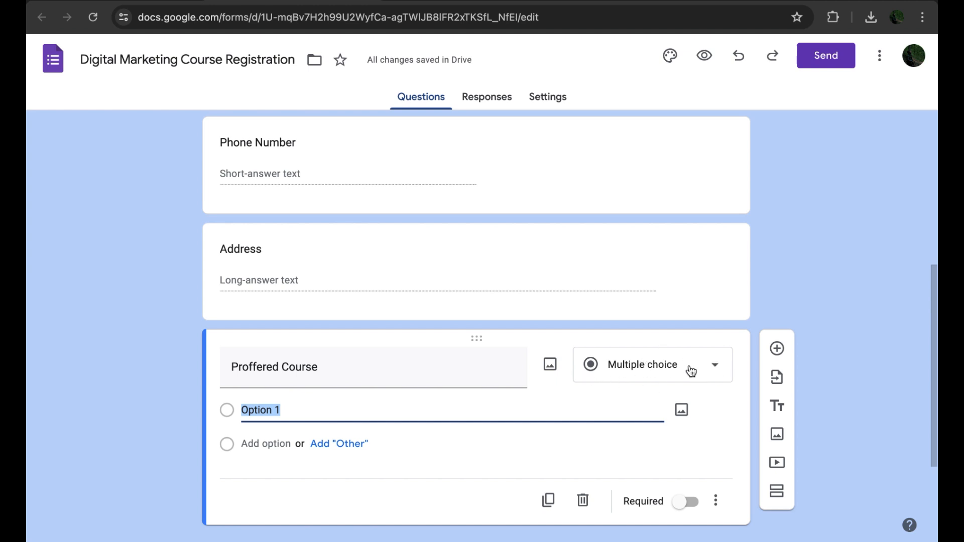
{"action": "left_click", "coordinate": [659, 368]}
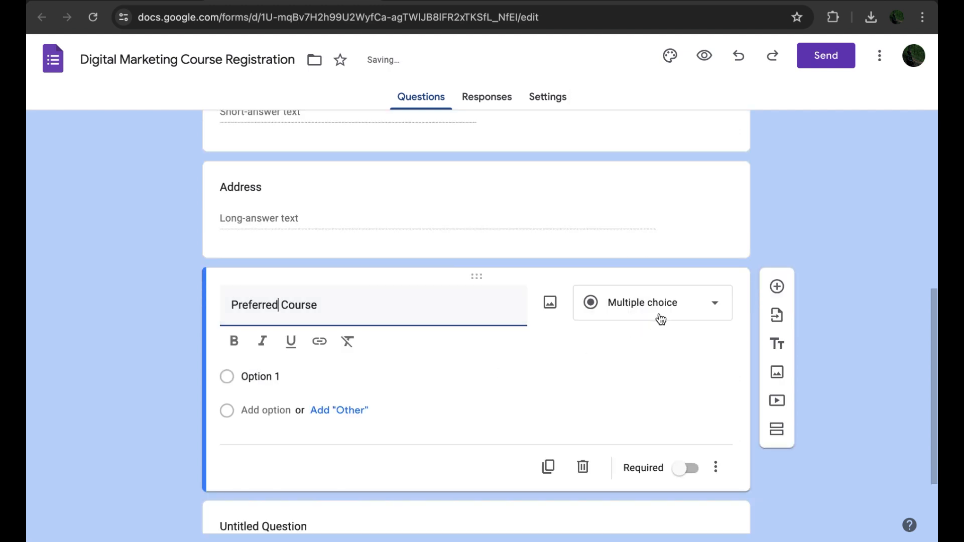
Step: Enter Social Media Marketing and SEO as the first two options of the Preferred Course question
{"action": "scroll", "coordinate": [547, 353], "scroll_direction": "down", "scroll_amount": 2}
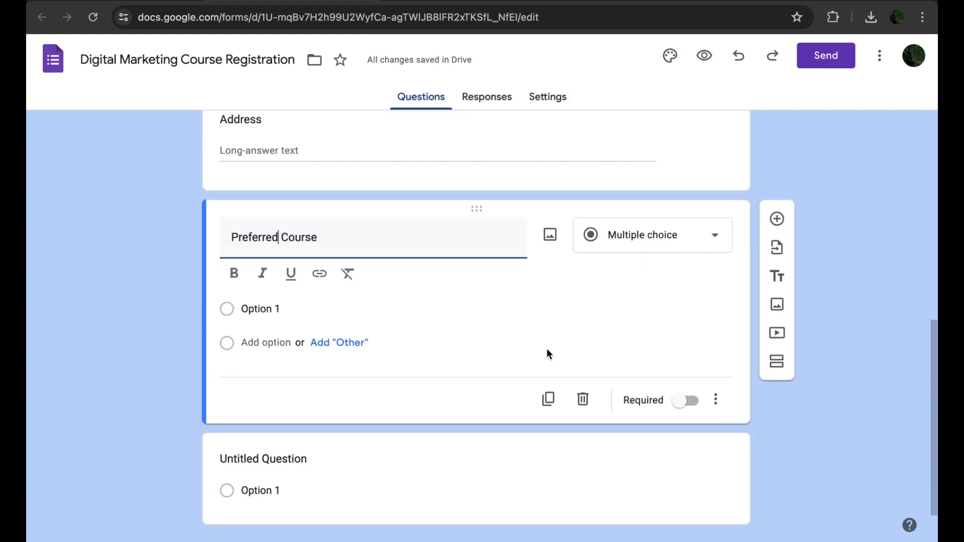
{"action": "left_click", "coordinate": [253, 309]}
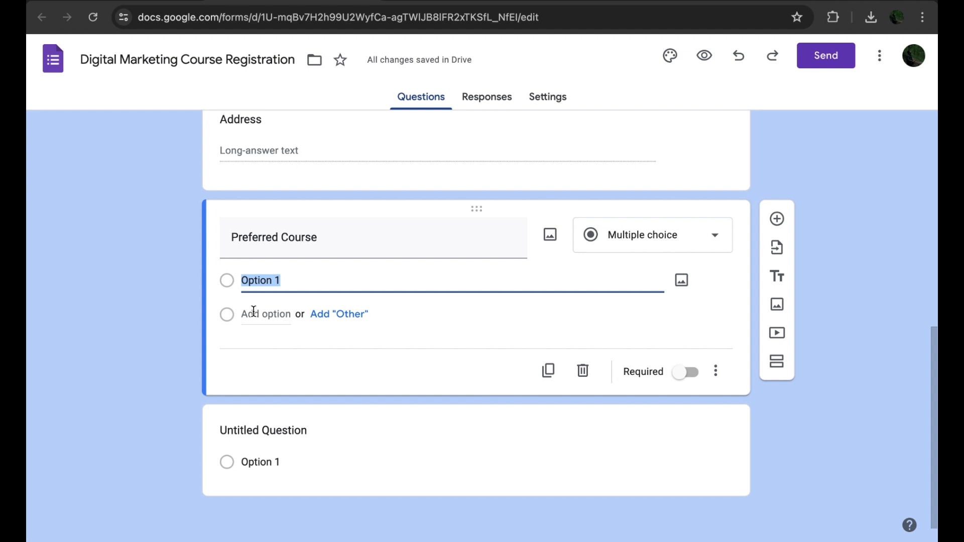
{"action": "type", "text": "Social Media Marke"}
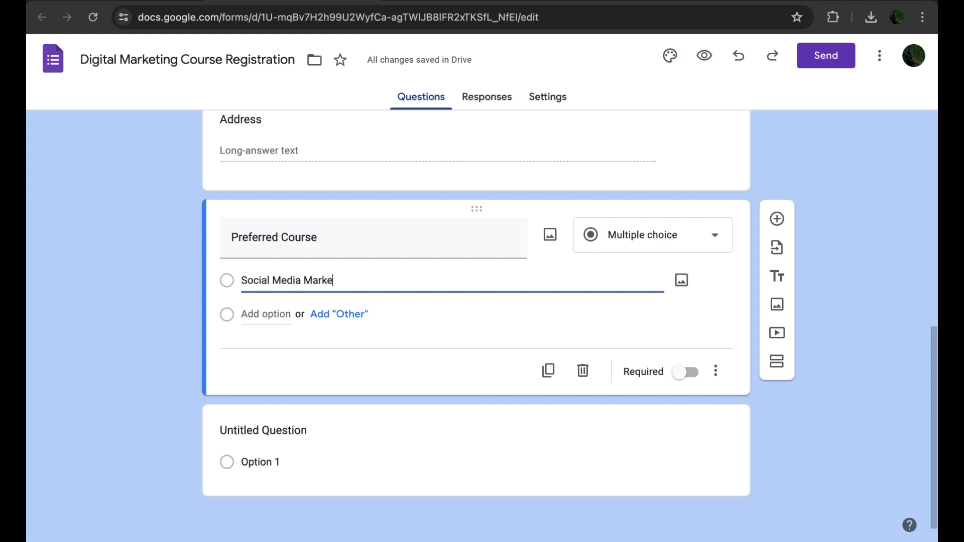
{"action": "type", "text": "ting"}
{"action": "key", "text": "Return"}
{"action": "type", "text": "SEO"}
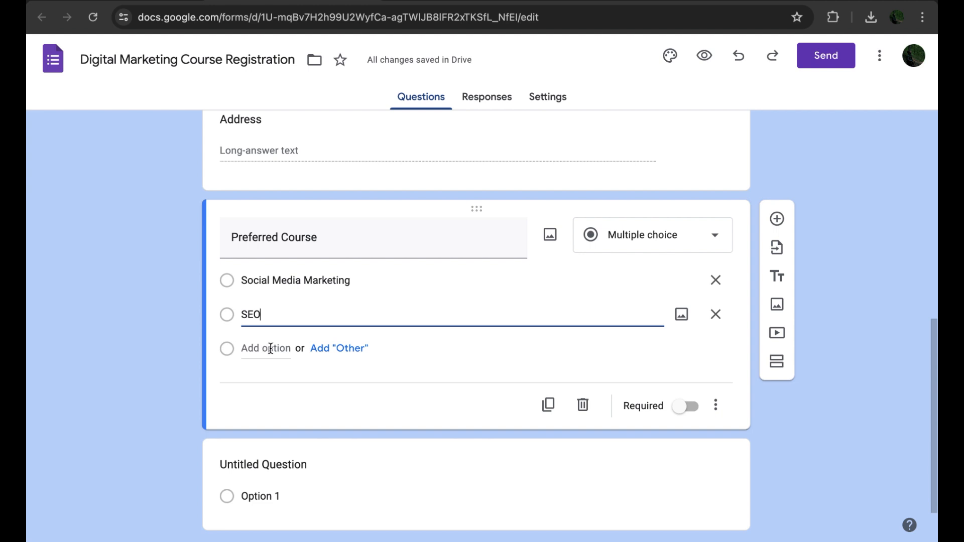
Step: Add Content Marketing and Meta Ads as further Preferred Course options
{"action": "left_click", "coordinate": [244, 348]}
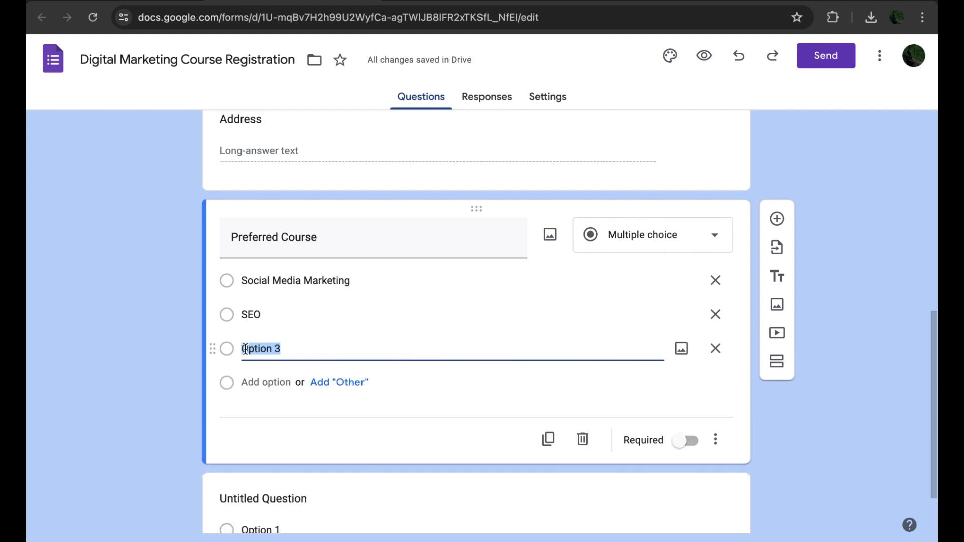
{"action": "type", "text": "Content Mark"}
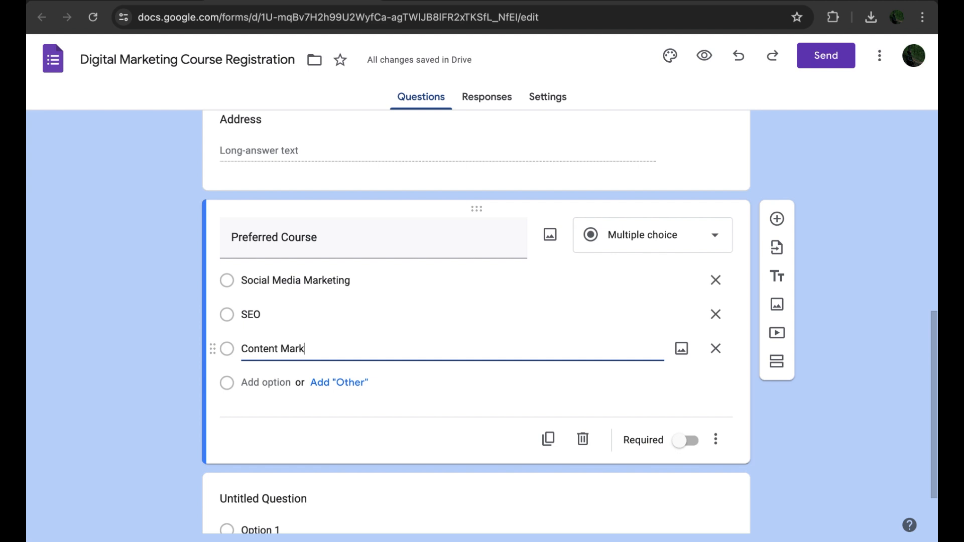
{"action": "type", "text": "eting"}
{"action": "left_click", "coordinate": [261, 383]}
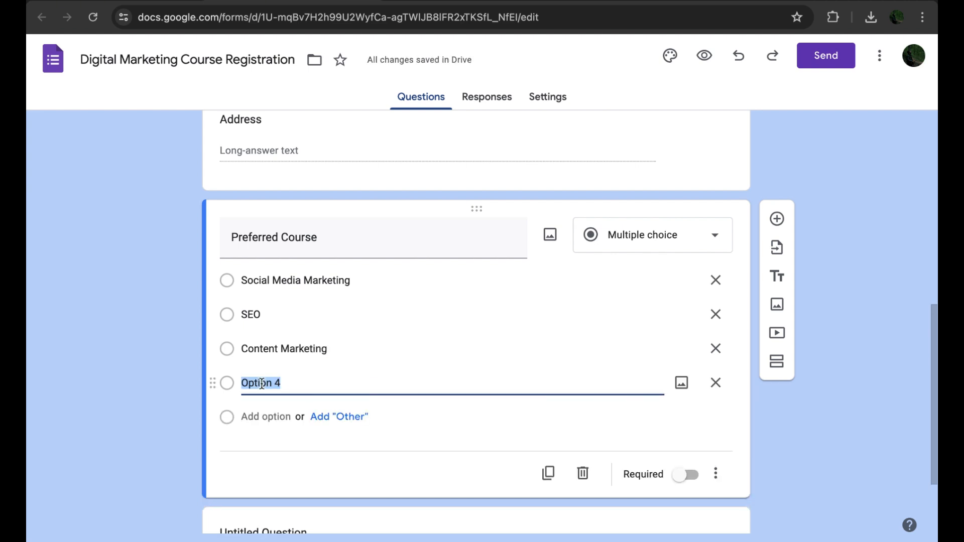
{"action": "type", "text": "Meta Ads"}
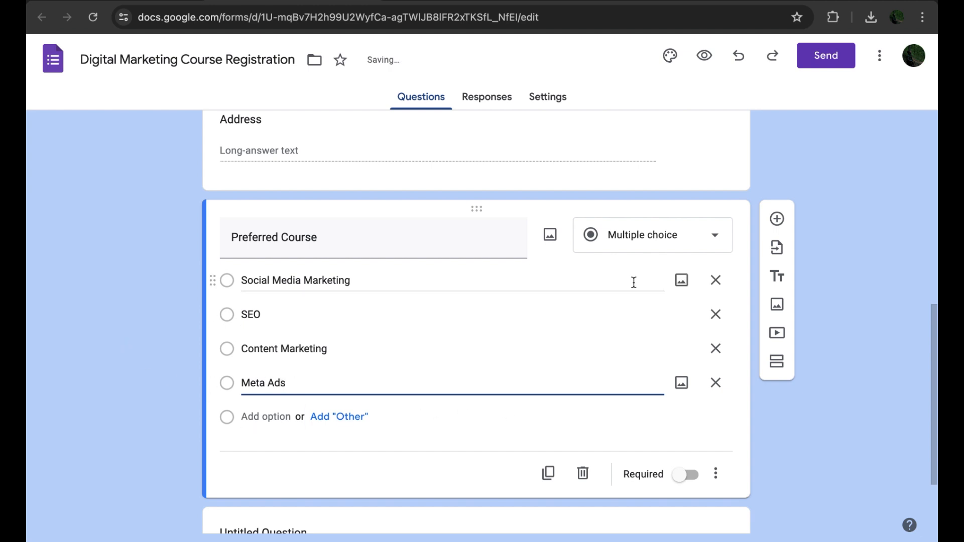
{"action": "left_click", "coordinate": [138, 348]}
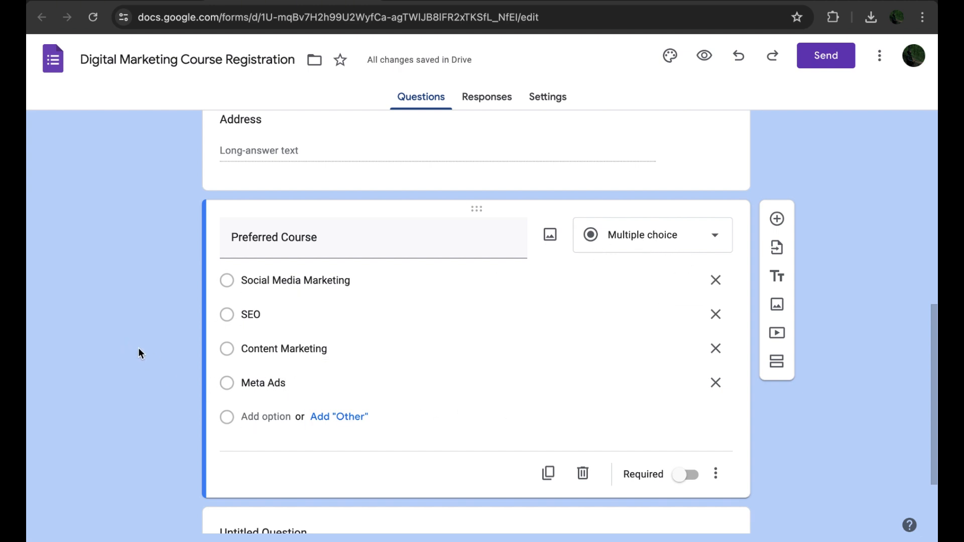
{"action": "left_click", "coordinate": [666, 243]}
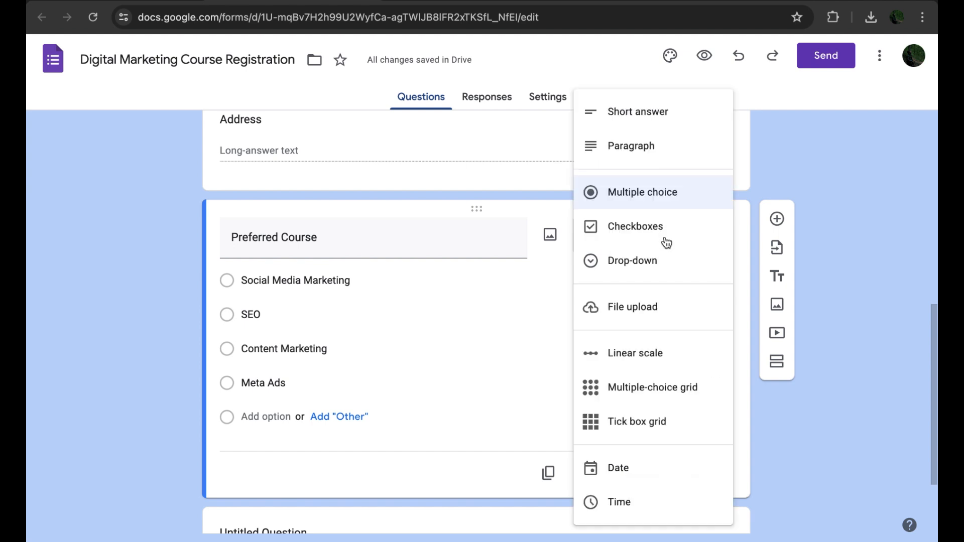
{"action": "left_click", "coordinate": [637, 233]}
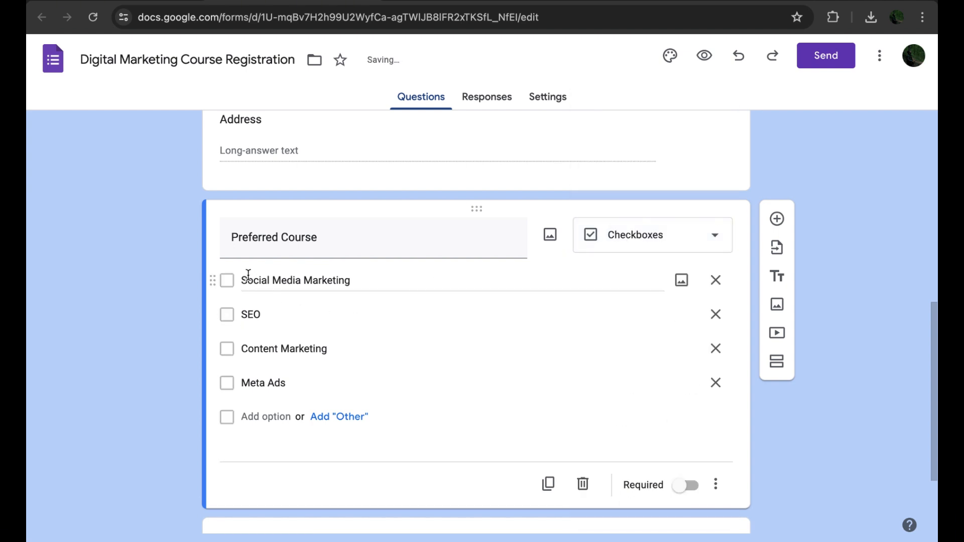
{"action": "left_click", "coordinate": [687, 242]}
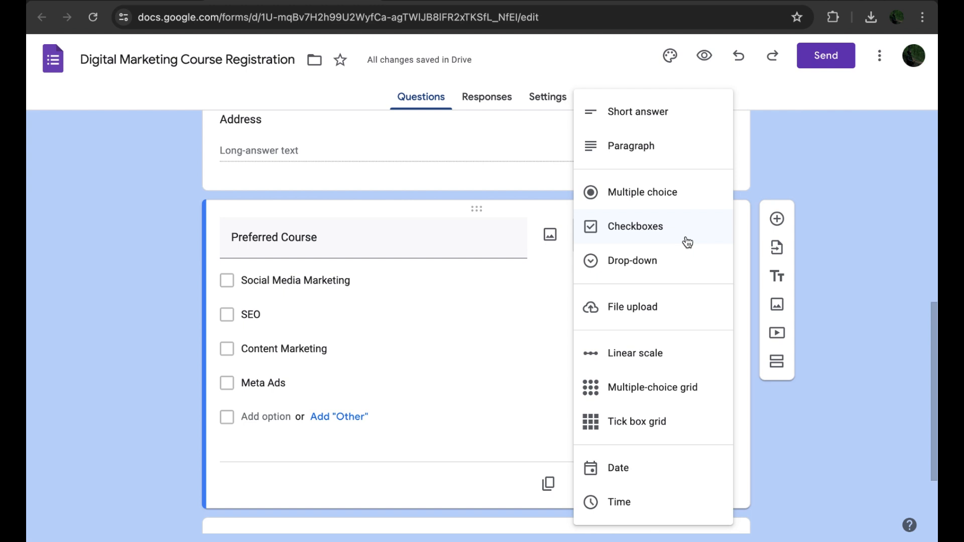
{"action": "left_click", "coordinate": [667, 200]}
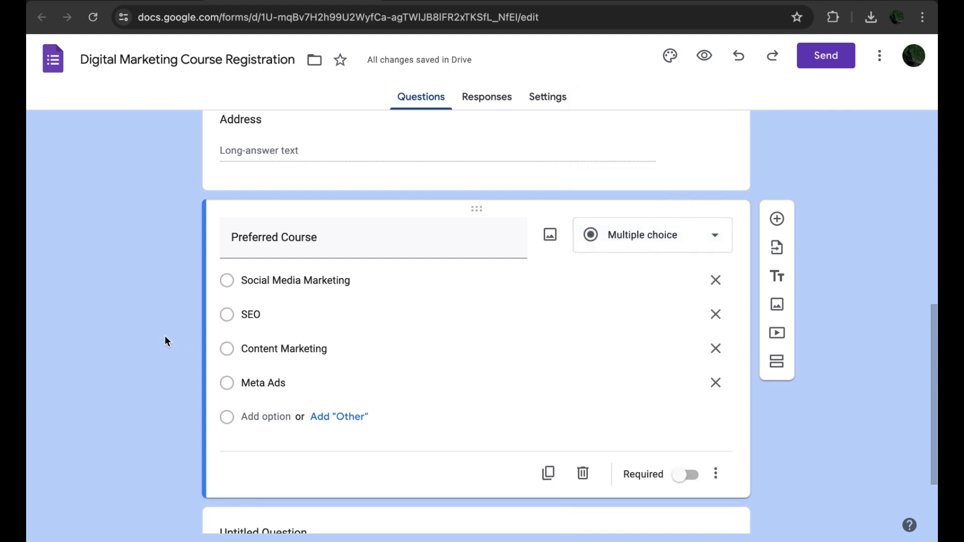
Step: Preview the form and test selecting different answers under Preferred Course
{"action": "scroll", "coordinate": [166, 325], "scroll_direction": "down", "scroll_amount": 2}
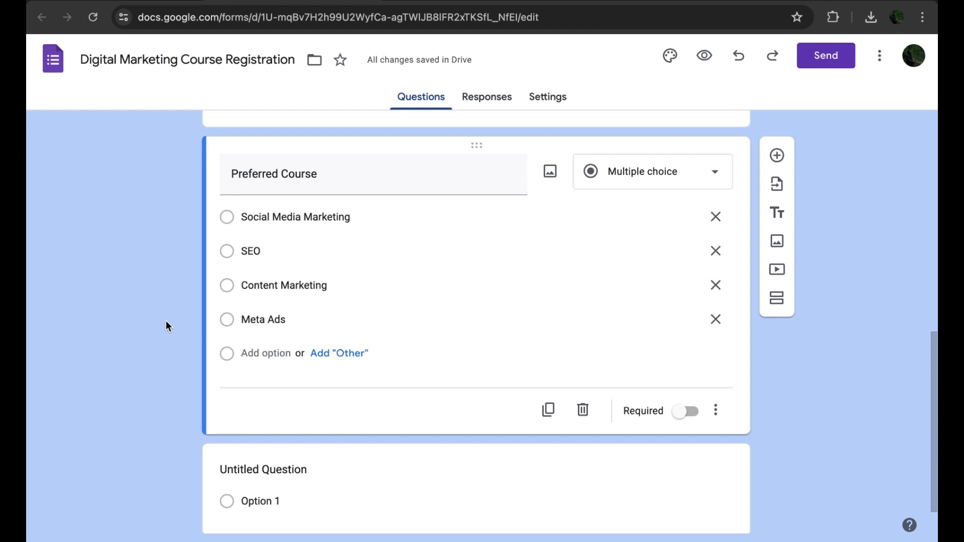
{"action": "scroll", "coordinate": [167, 322], "scroll_direction": "up", "scroll_amount": 15}
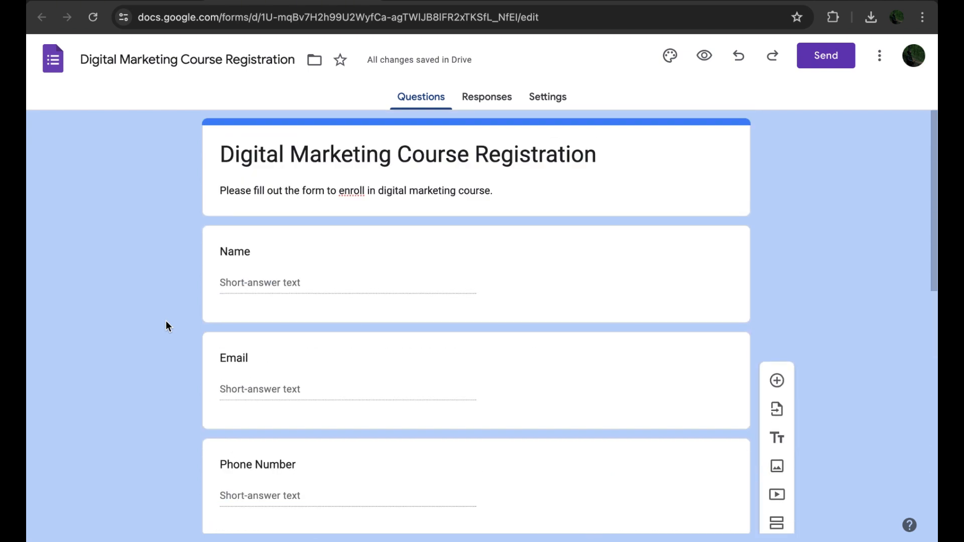
{"action": "left_click", "coordinate": [704, 57]}
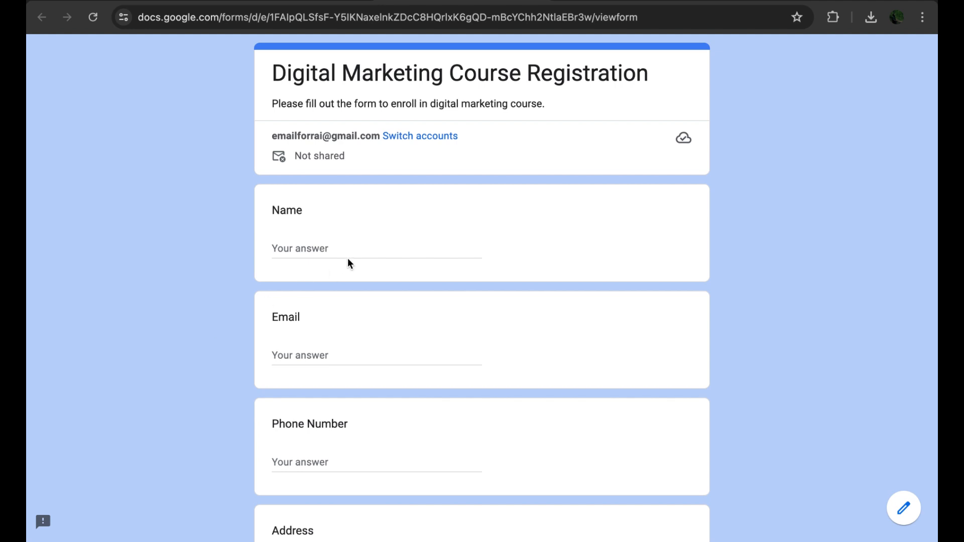
{"action": "scroll", "coordinate": [304, 324], "scroll_direction": "down", "scroll_amount": 5}
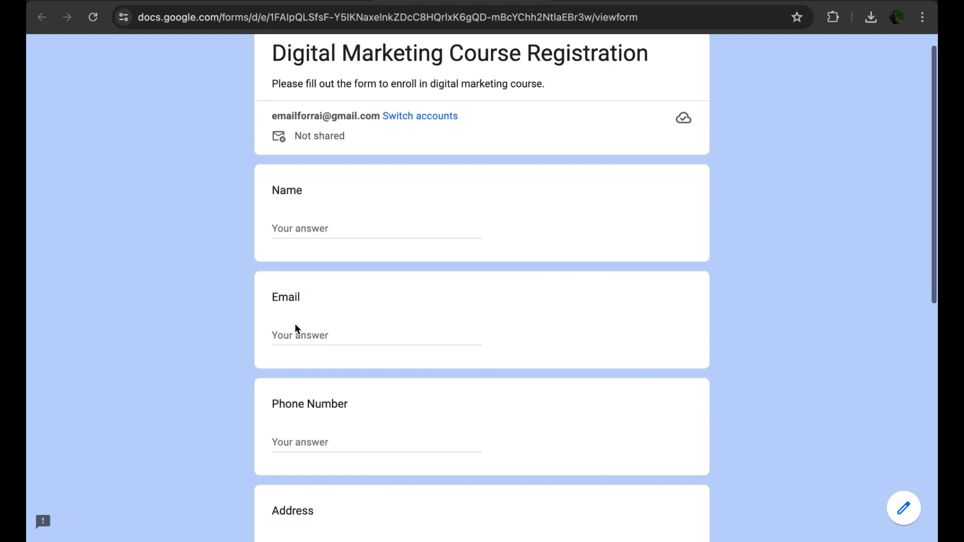
{"action": "scroll", "coordinate": [304, 433], "scroll_direction": "down", "scroll_amount": 3}
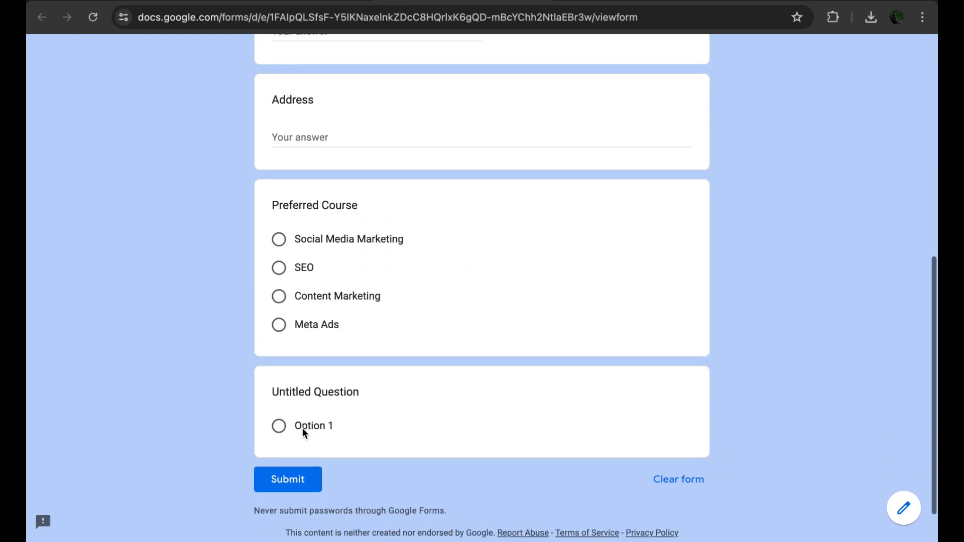
{"action": "left_click", "coordinate": [280, 242]}
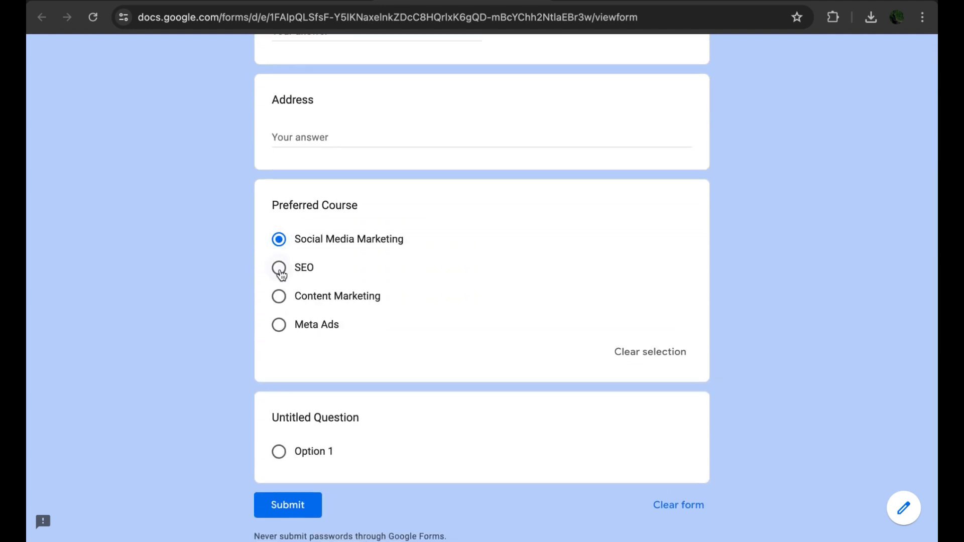
{"action": "left_click", "coordinate": [280, 270]}
{"action": "left_click", "coordinate": [280, 297]}
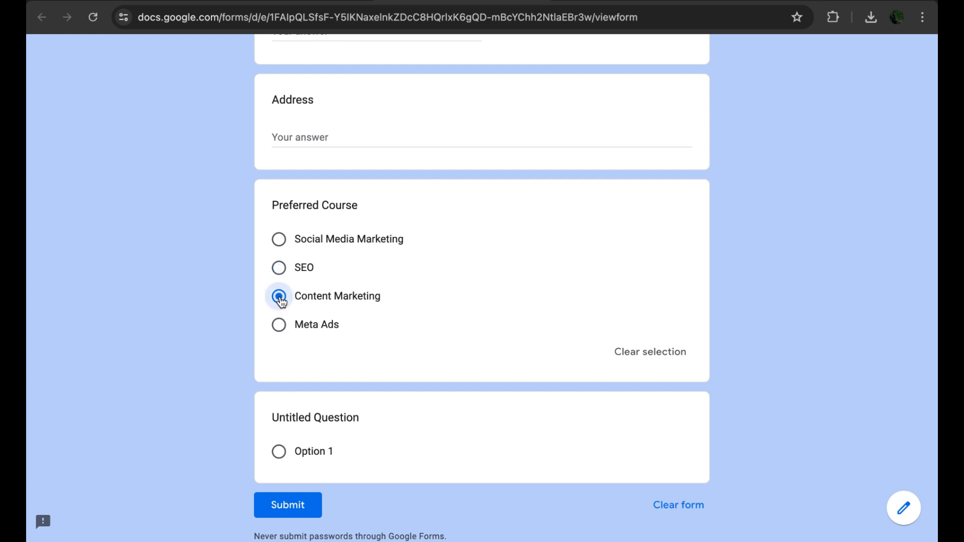
Step: Enter a sample name in the preview's Name field, then return to the form editor
{"action": "scroll", "coordinate": [242, 366], "scroll_direction": "down", "scroll_amount": 1}
{"action": "scroll", "coordinate": [242, 366], "scroll_direction": "up", "scroll_amount": 10}
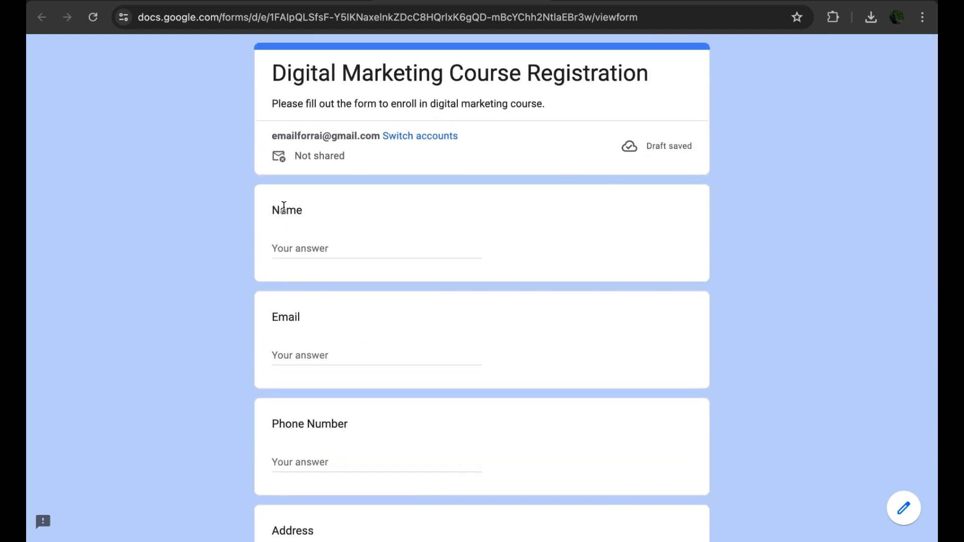
{"action": "left_click", "coordinate": [287, 246]}
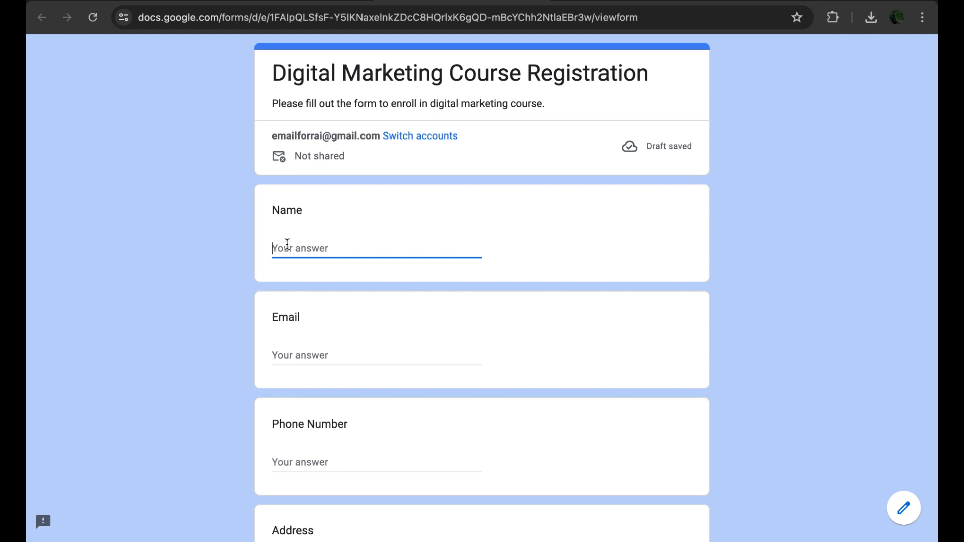
{"action": "type", "text": "Rai"}
{"action": "left_click", "coordinate": [195, 325]}
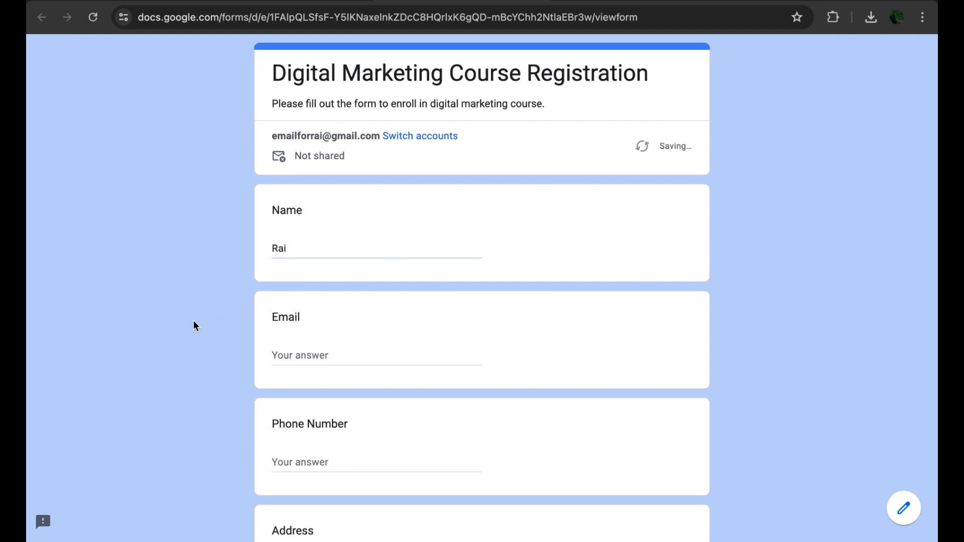
{"action": "scroll", "coordinate": [195, 325], "scroll_direction": "down", "scroll_amount": 10}
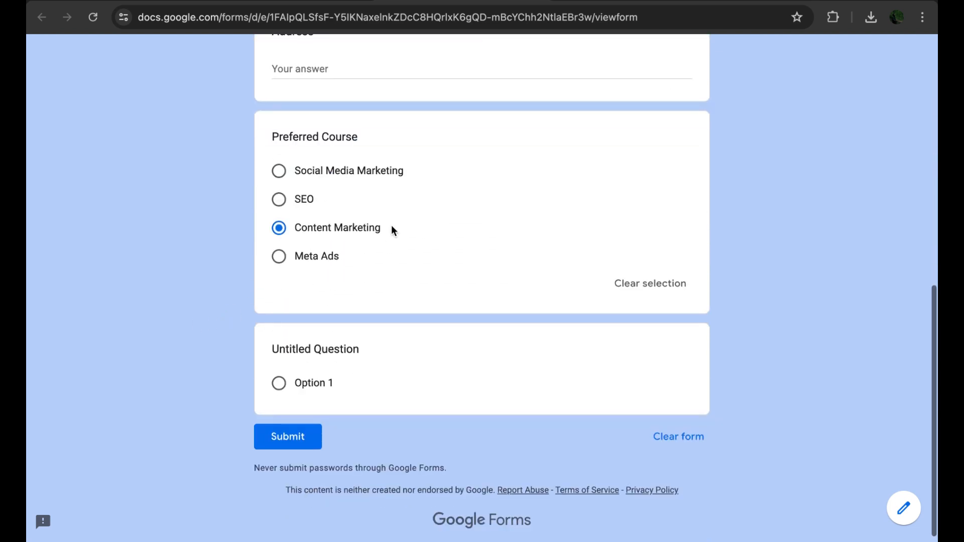
{"action": "scroll", "coordinate": [195, 388], "scroll_direction": "up", "scroll_amount": 10}
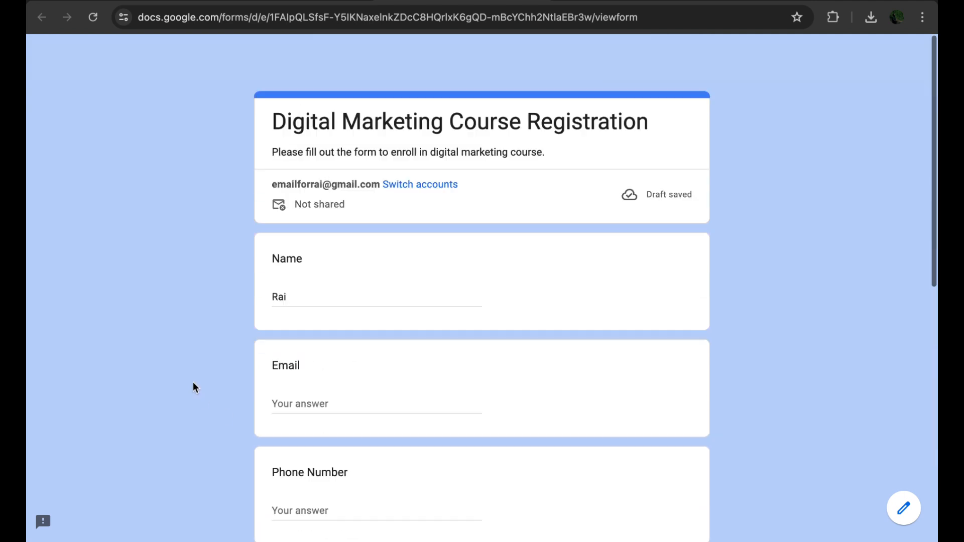
{"action": "scroll", "coordinate": [195, 388], "scroll_direction": "down", "scroll_amount": 1}
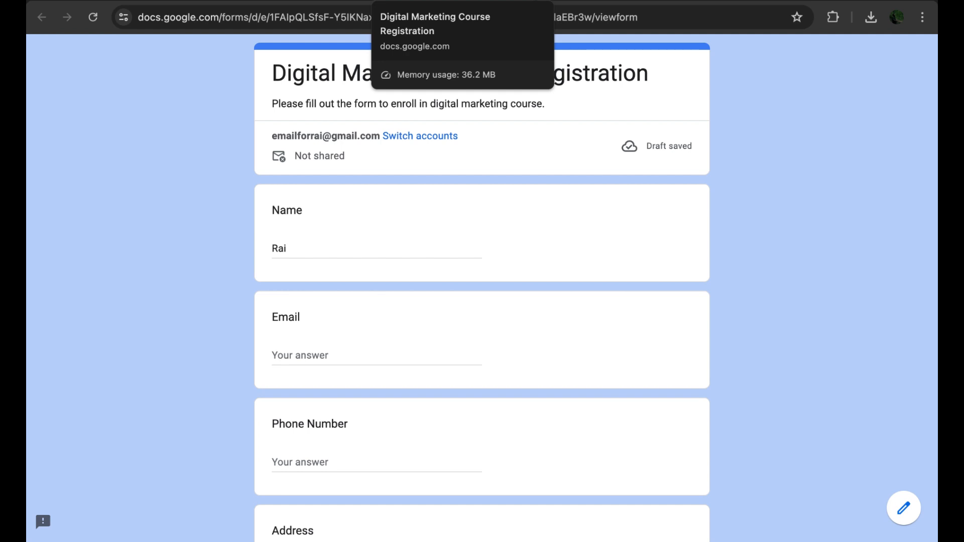
{"action": "left_click", "coordinate": [538, 1]}
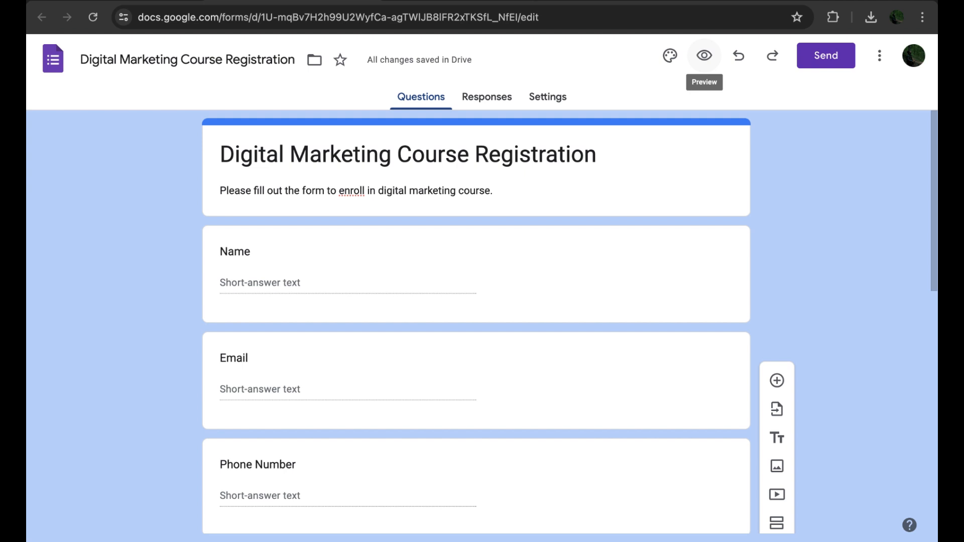
Step: Title the new question Additional Comments and change its question type to Paragraph
{"action": "scroll", "coordinate": [131, 321], "scroll_direction": "down", "scroll_amount": 10}
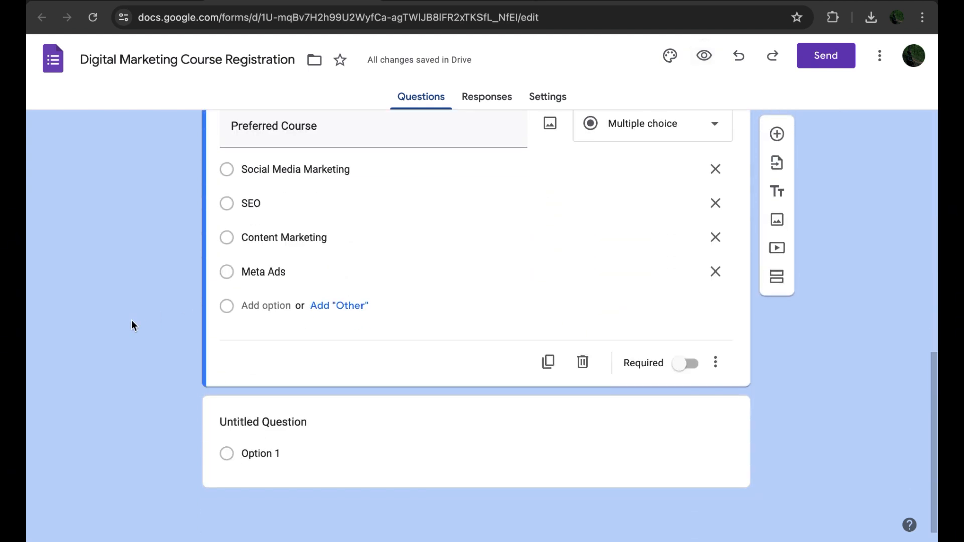
{"action": "left_click", "coordinate": [400, 445]}
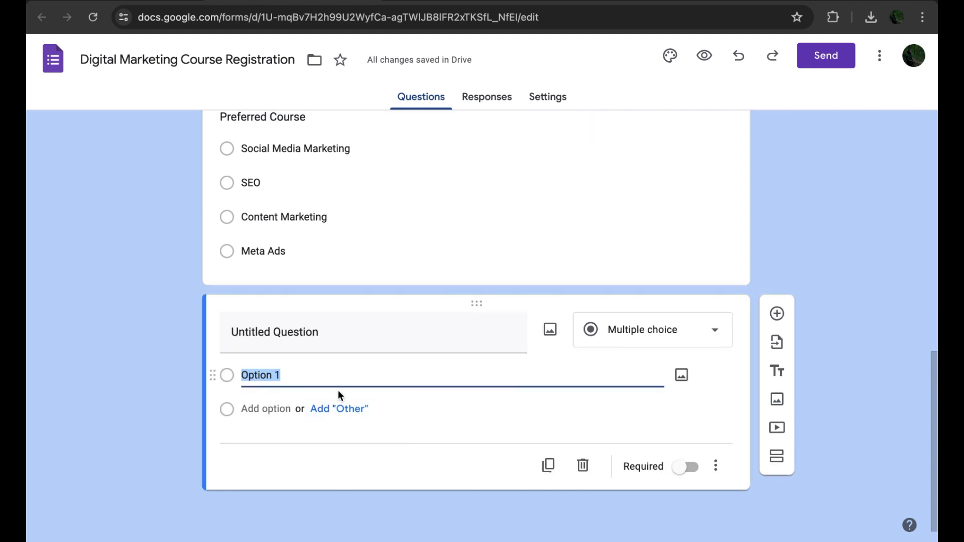
{"action": "left_click", "coordinate": [317, 332]}
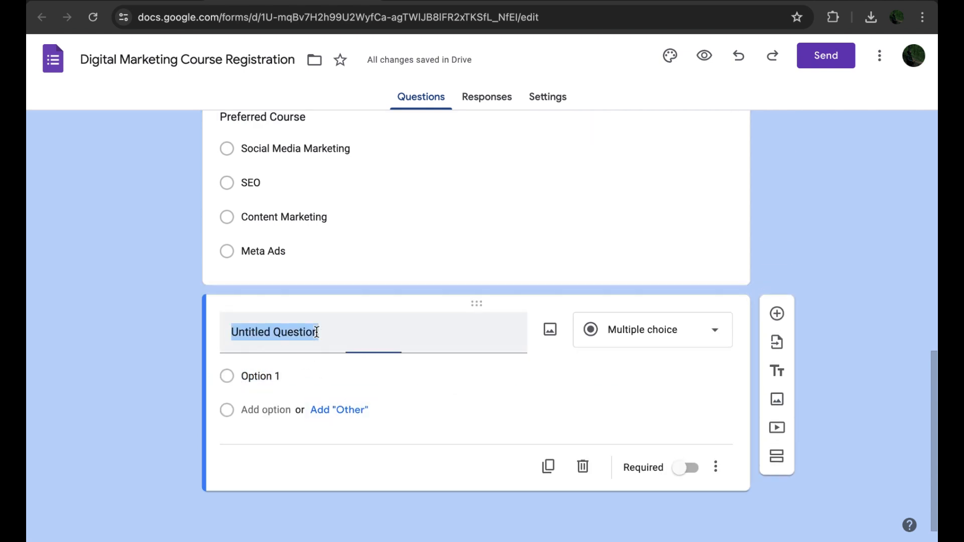
{"action": "type", "text": "Add"}
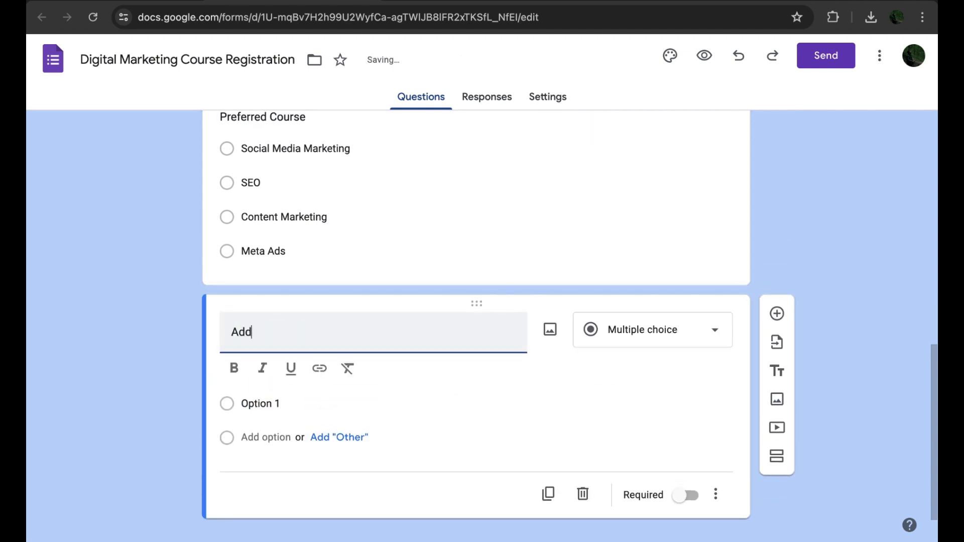
{"action": "type", "text": "itional Comments"}
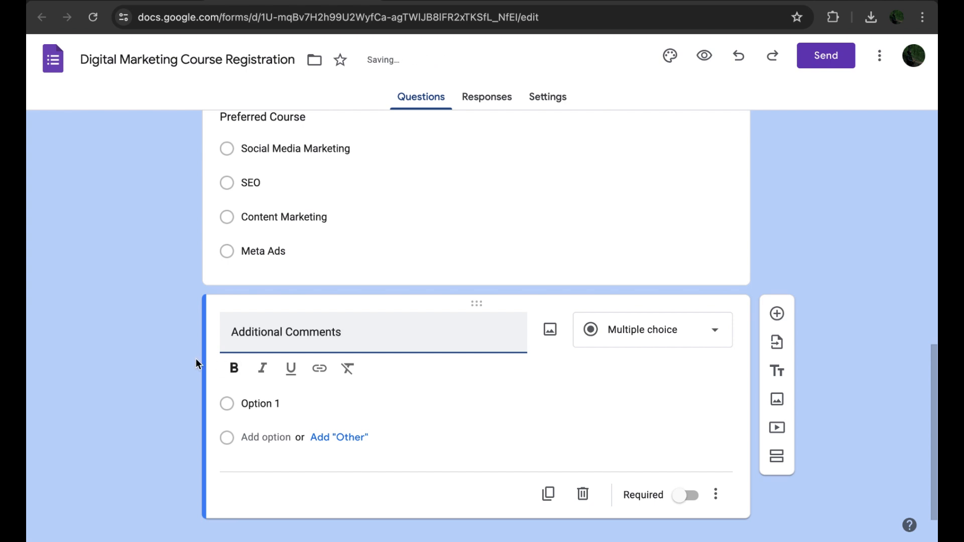
{"action": "left_click", "coordinate": [161, 364]}
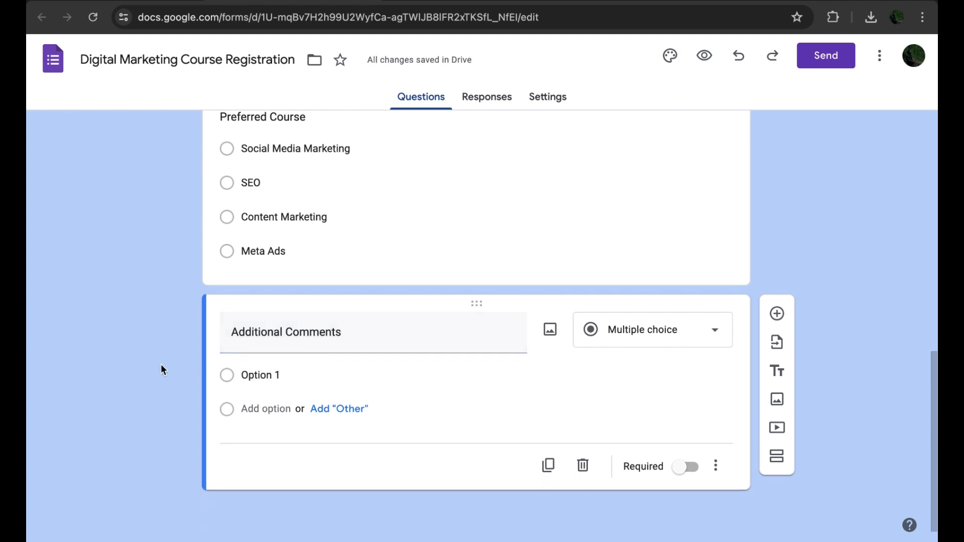
{"action": "left_click", "coordinate": [669, 329]}
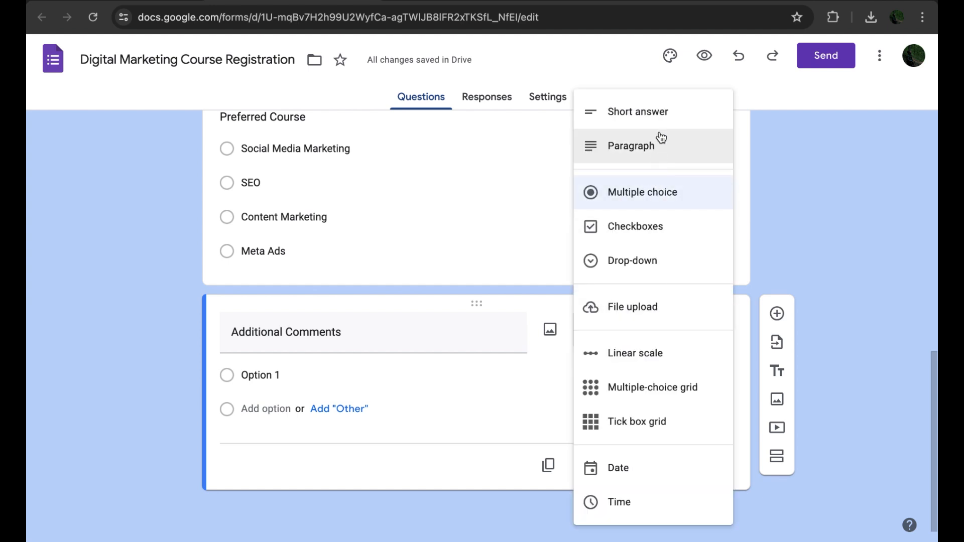
{"action": "left_click", "coordinate": [659, 147]}
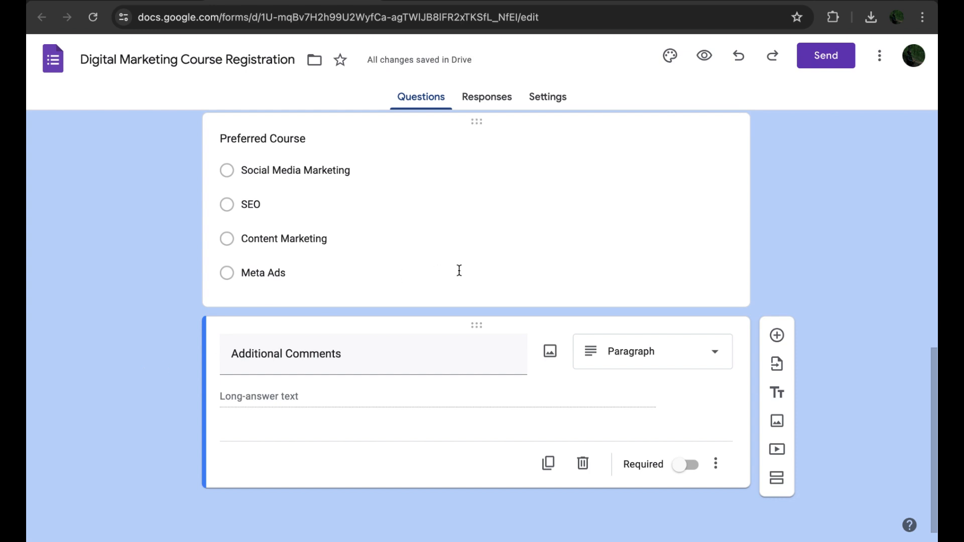
Step: Make the Name question required
{"action": "scroll", "coordinate": [458, 271], "scroll_direction": "up", "scroll_amount": 10}
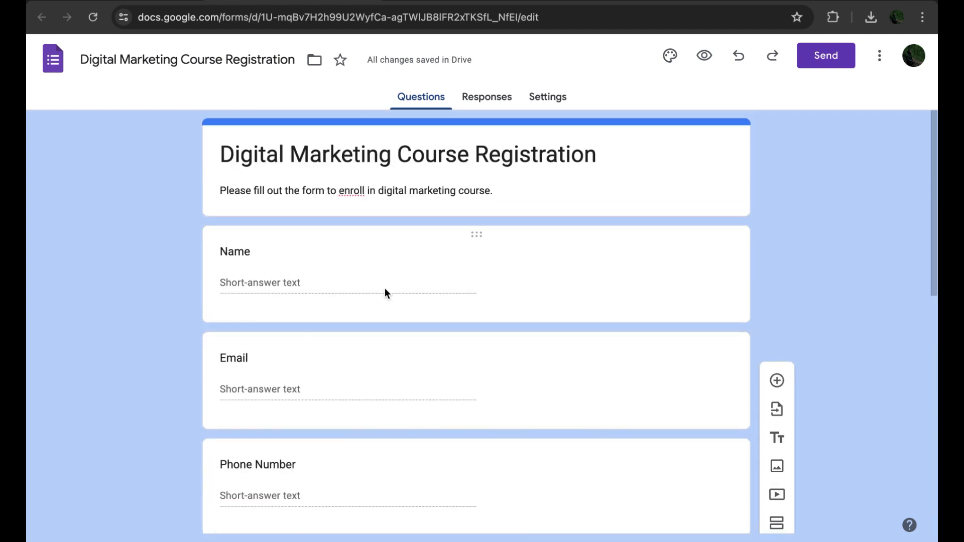
{"action": "left_click", "coordinate": [517, 237]}
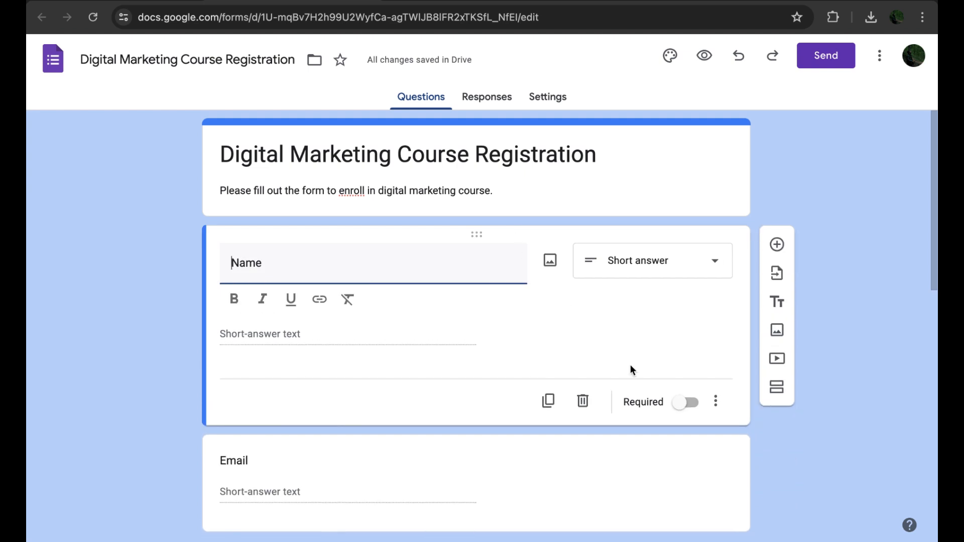
{"action": "left_click", "coordinate": [686, 408]}
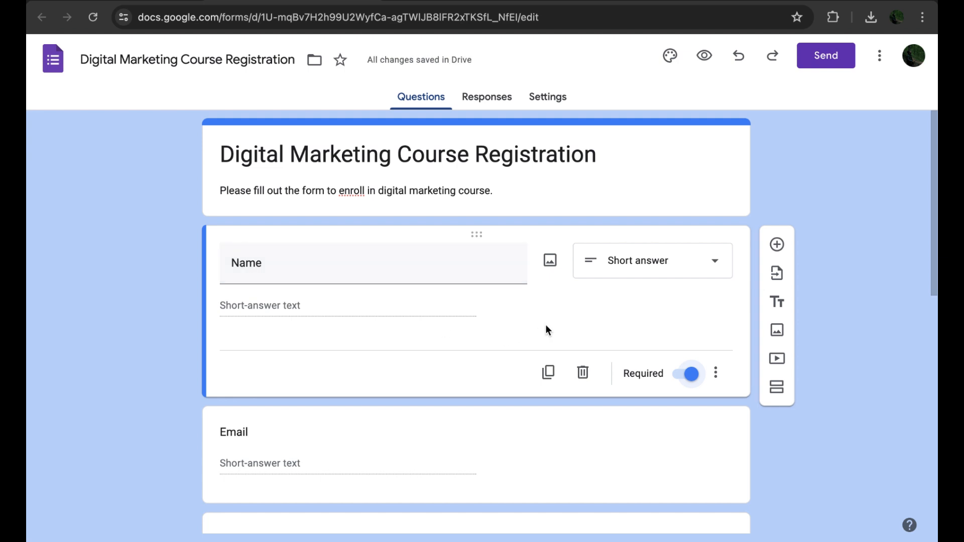
{"action": "scroll", "coordinate": [546, 326], "scroll_direction": "down", "scroll_amount": 4}
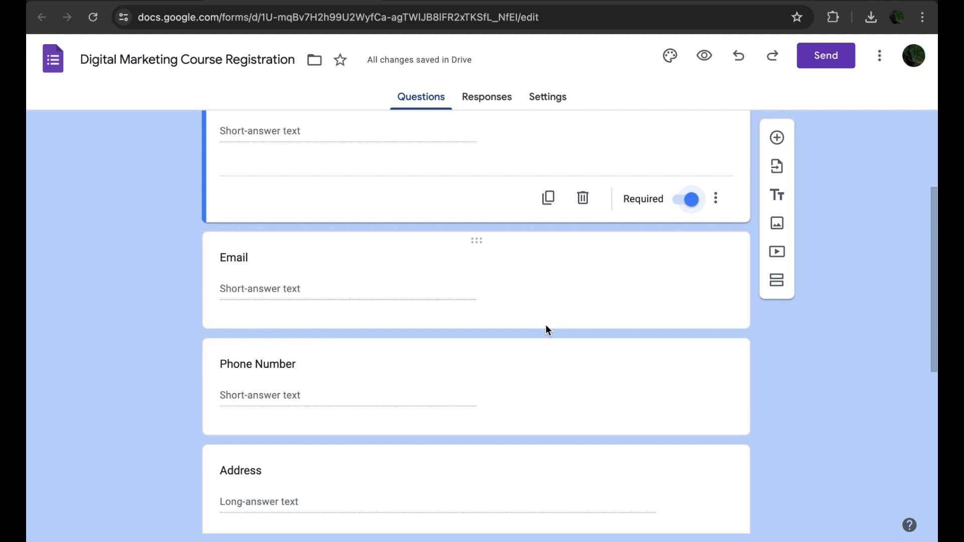
{"action": "scroll", "coordinate": [546, 327], "scroll_direction": "down", "scroll_amount": 7}
{"action": "scroll", "coordinate": [546, 327], "scroll_direction": "up", "scroll_amount": 2}
{"action": "scroll", "coordinate": [545, 330], "scroll_direction": "up", "scroll_amount": 10}
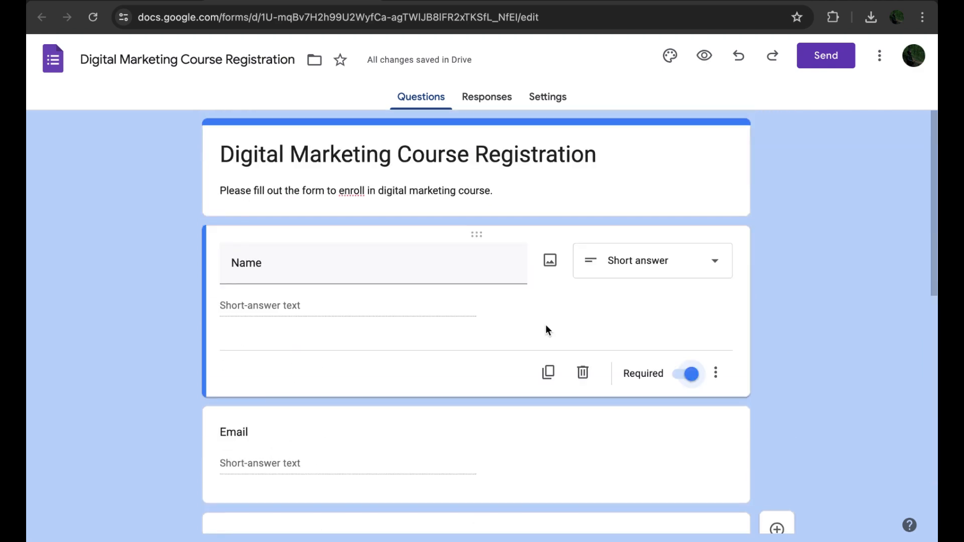
Step: Send the form by email to a recipient chosen from the contact suggestions
{"action": "left_click", "coordinate": [830, 64]}
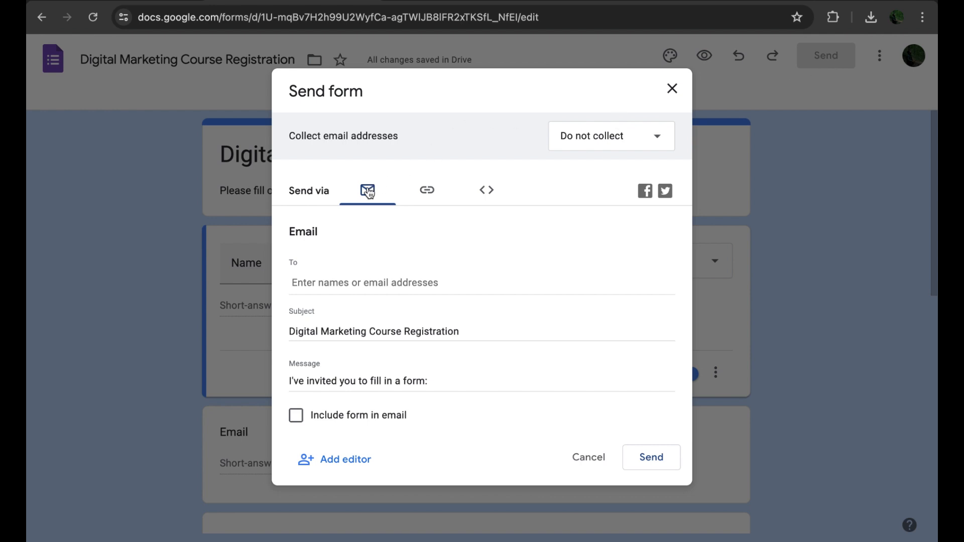
{"action": "left_click", "coordinate": [428, 191]}
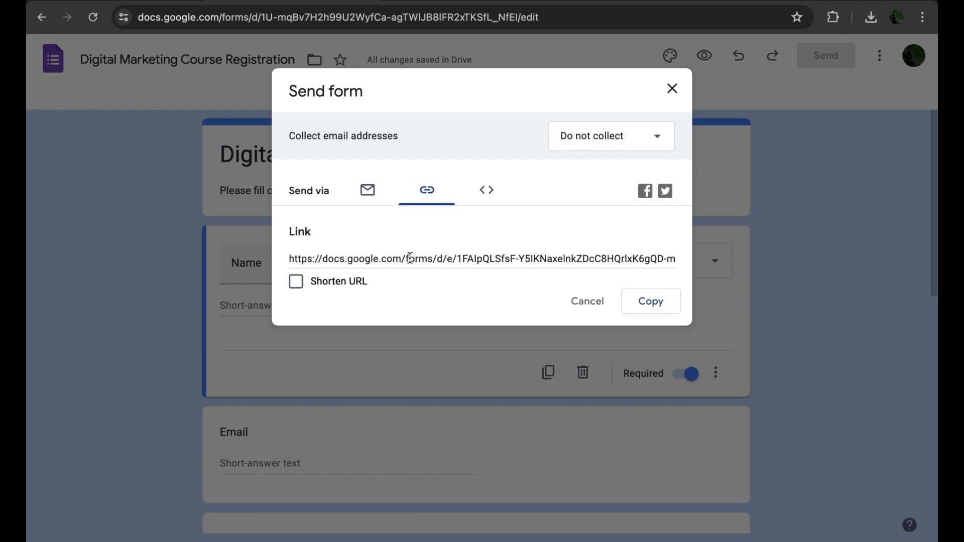
{"action": "left_click", "coordinate": [486, 192]}
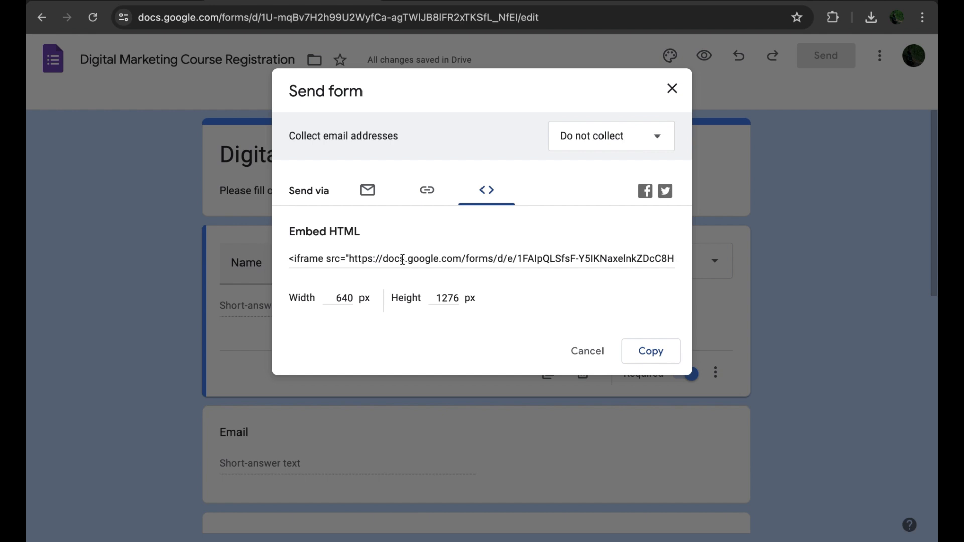
{"action": "left_click", "coordinate": [371, 191]}
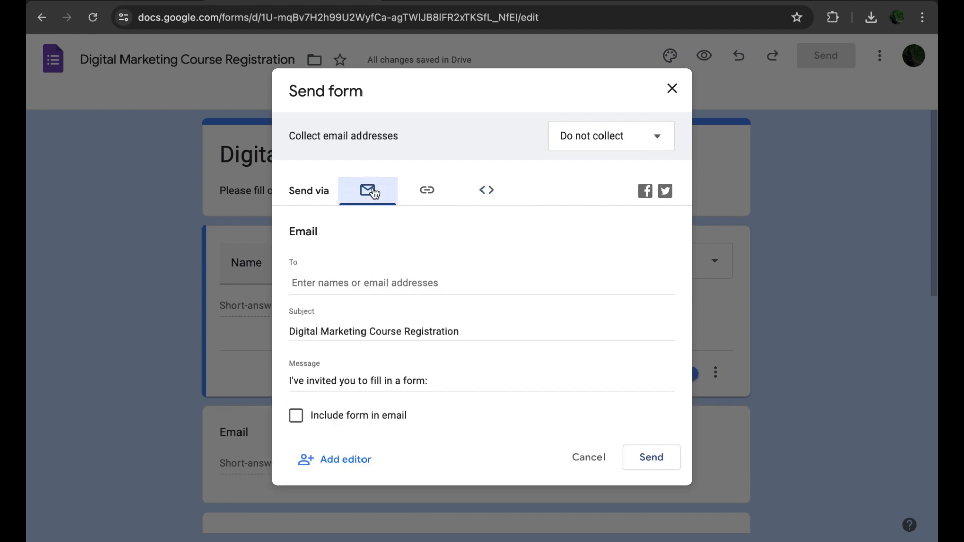
{"action": "left_click", "coordinate": [329, 280]}
{"action": "type", "text": "r"}
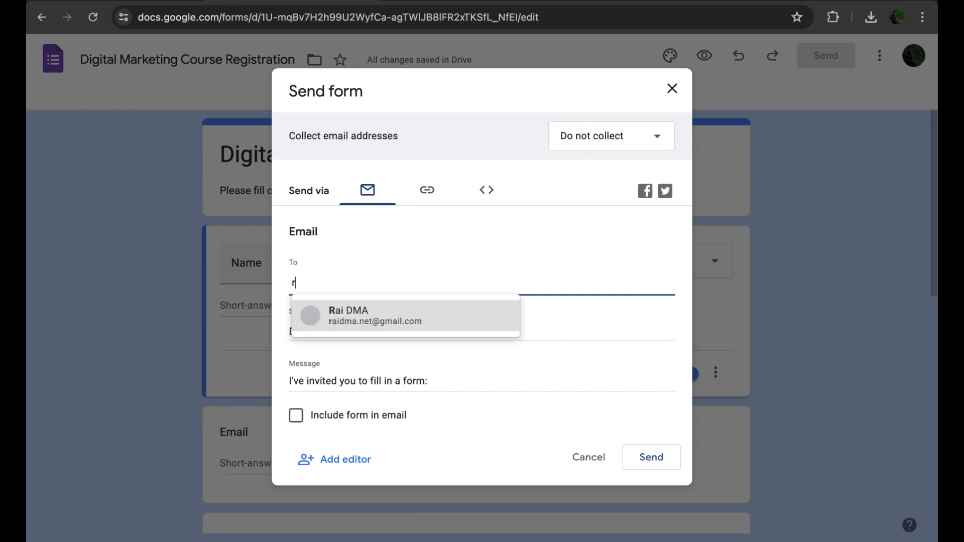
{"action": "type", "text": "aidma"}
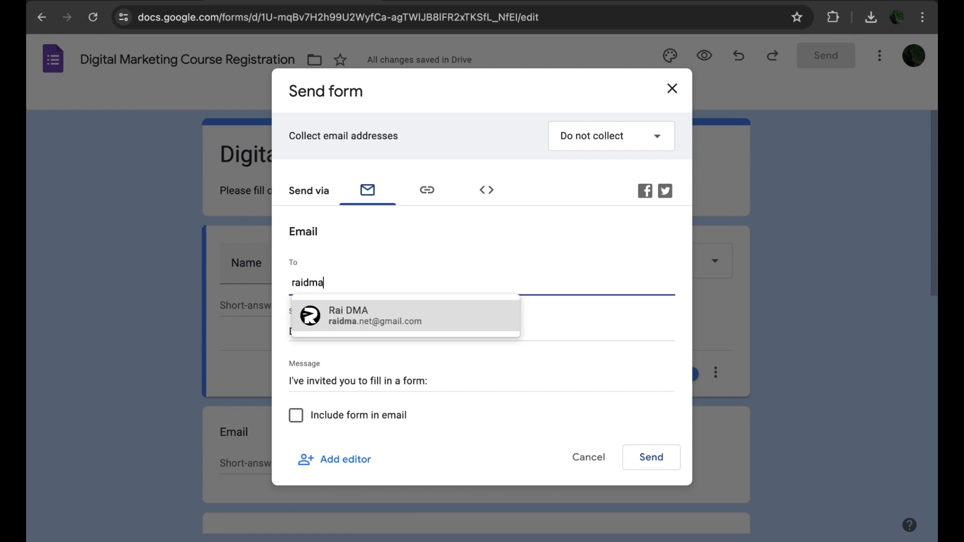
{"action": "left_click", "coordinate": [374, 324]}
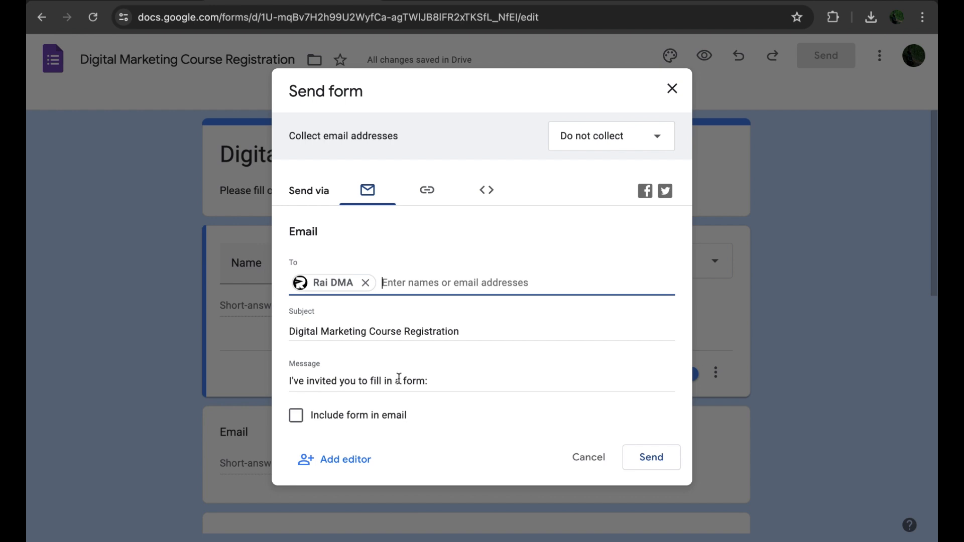
{"action": "left_click", "coordinate": [650, 458]}
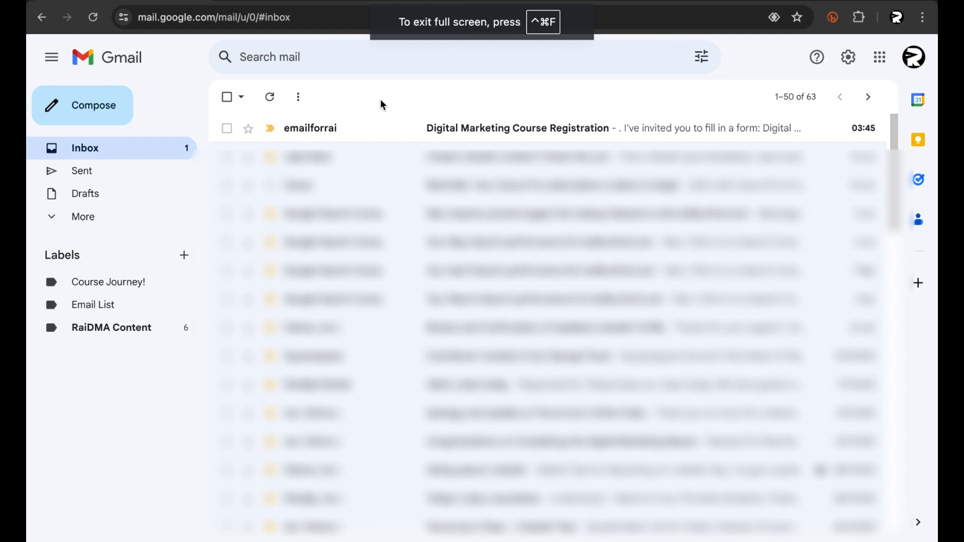
Step: Switch to Gmail, open the received Digital Marketing Course Registration invitation and open the form from it
{"action": "left_click", "coordinate": [914, 57]}
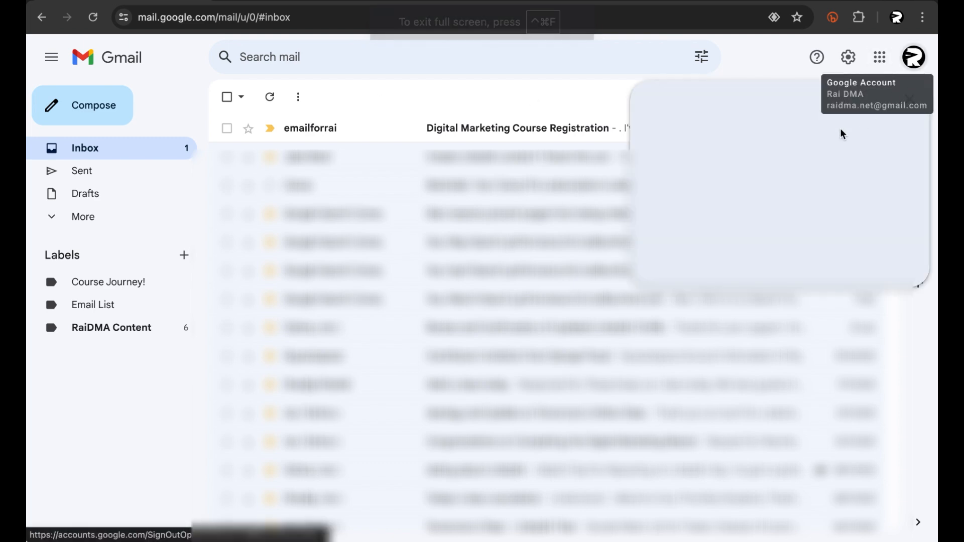
{"action": "left_click", "coordinate": [438, 100]}
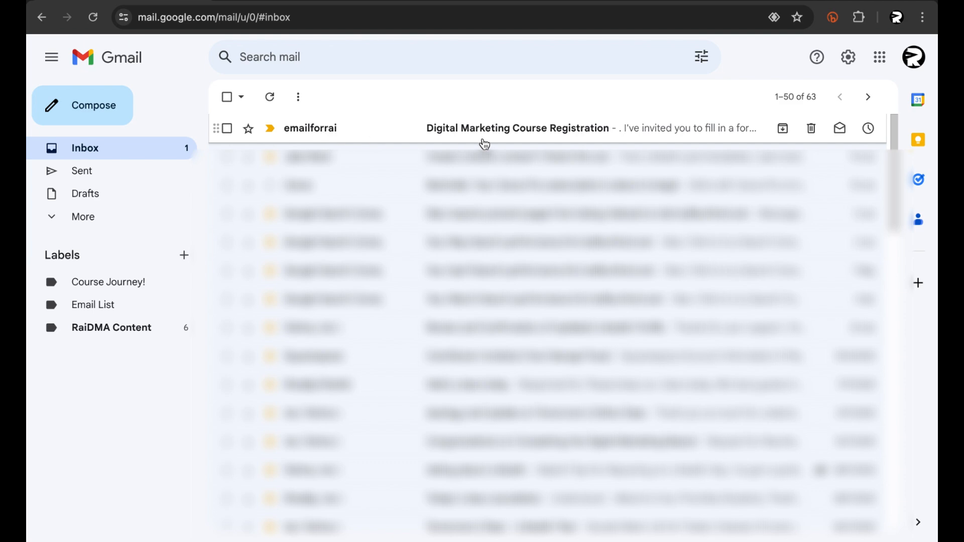
{"action": "left_click", "coordinate": [542, 136]}
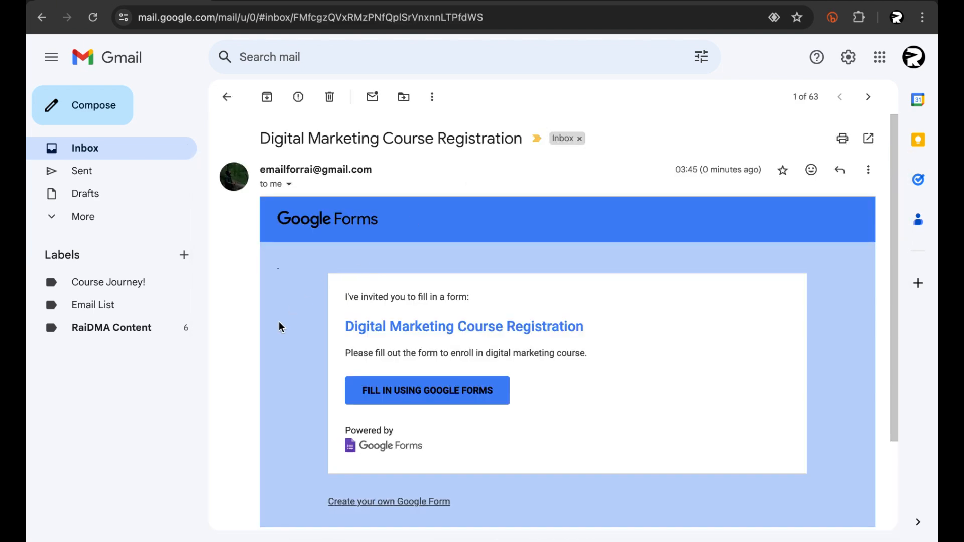
{"action": "scroll", "coordinate": [279, 324], "scroll_direction": "down", "scroll_amount": 2}
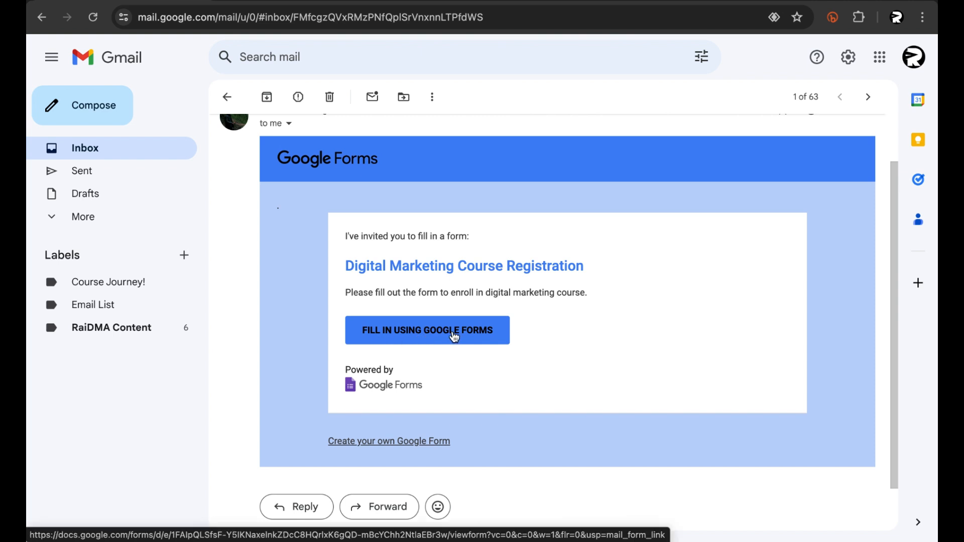
{"action": "left_click", "coordinate": [421, 334]}
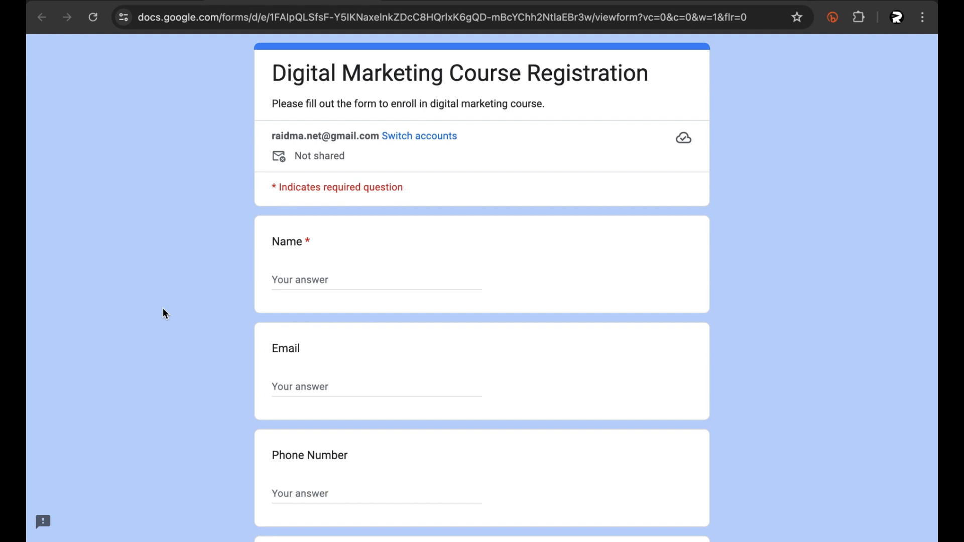
Step: Fill in a sample name and a sample phone number in the live form
{"action": "scroll", "coordinate": [166, 313], "scroll_direction": "down", "scroll_amount": 3}
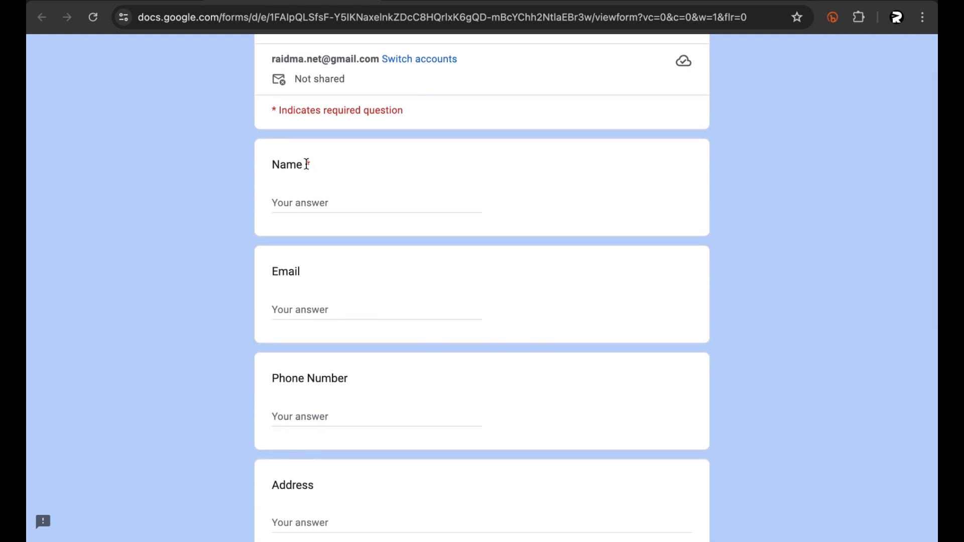
{"action": "left_click", "coordinate": [316, 202]}
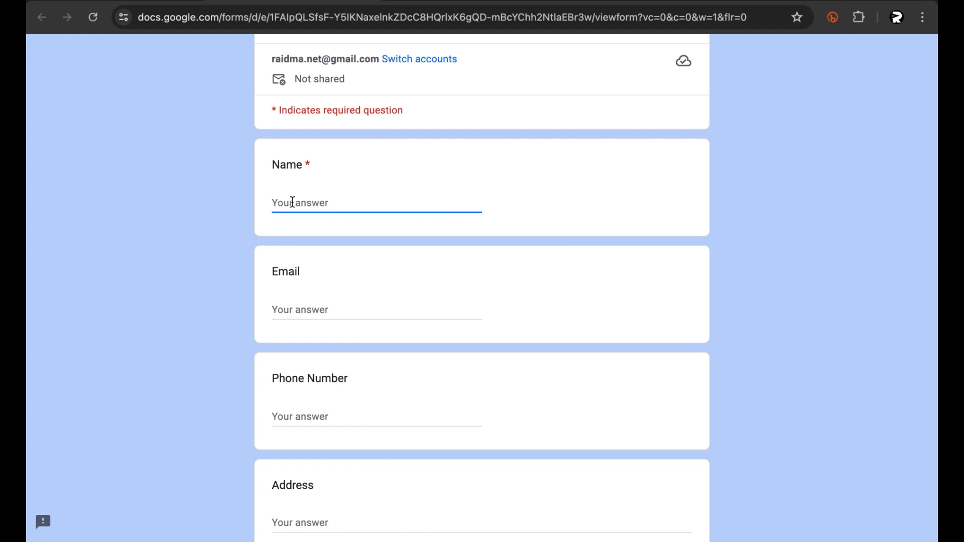
{"action": "type", "text": "Rai"}
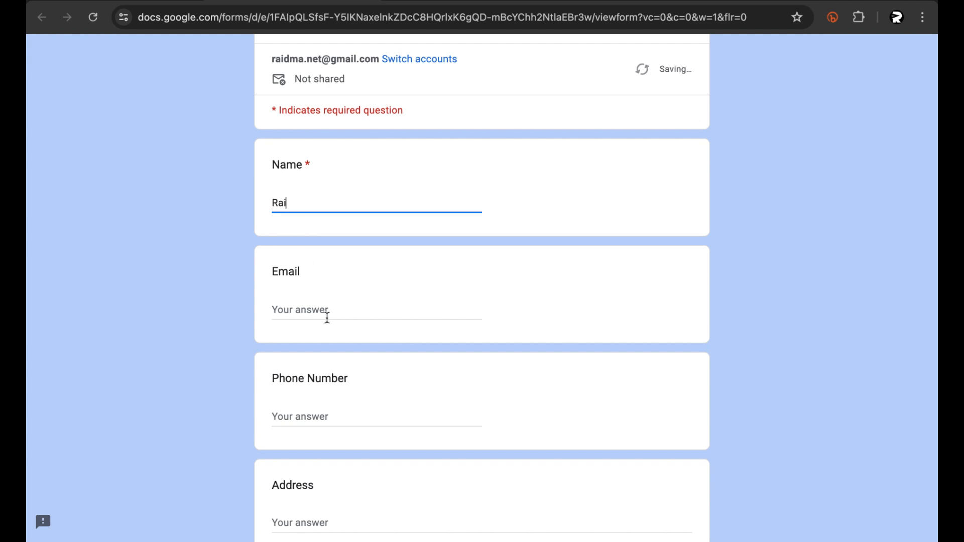
{"action": "left_click", "coordinate": [327, 318]}
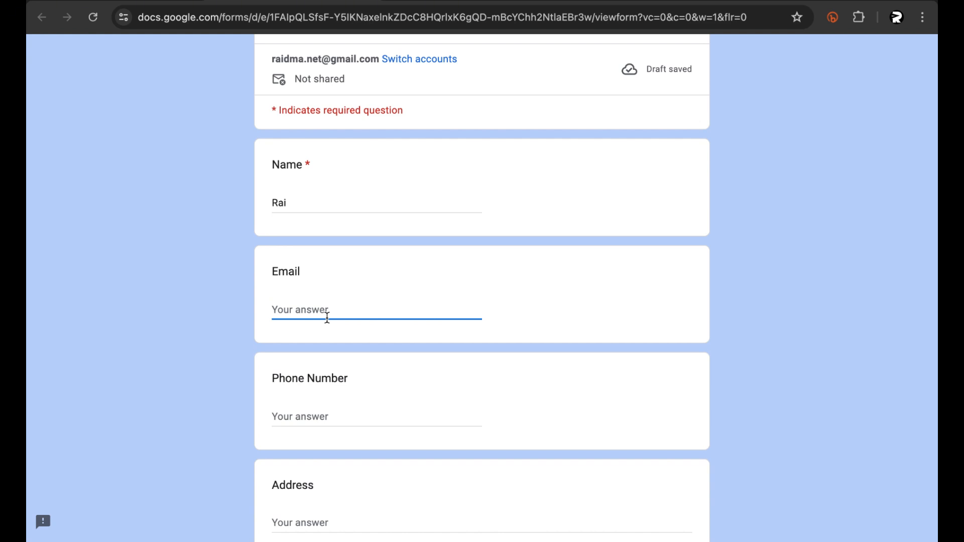
{"action": "scroll", "coordinate": [327, 322], "scroll_direction": "down", "scroll_amount": 2}
{"action": "left_click", "coordinate": [329, 371]}
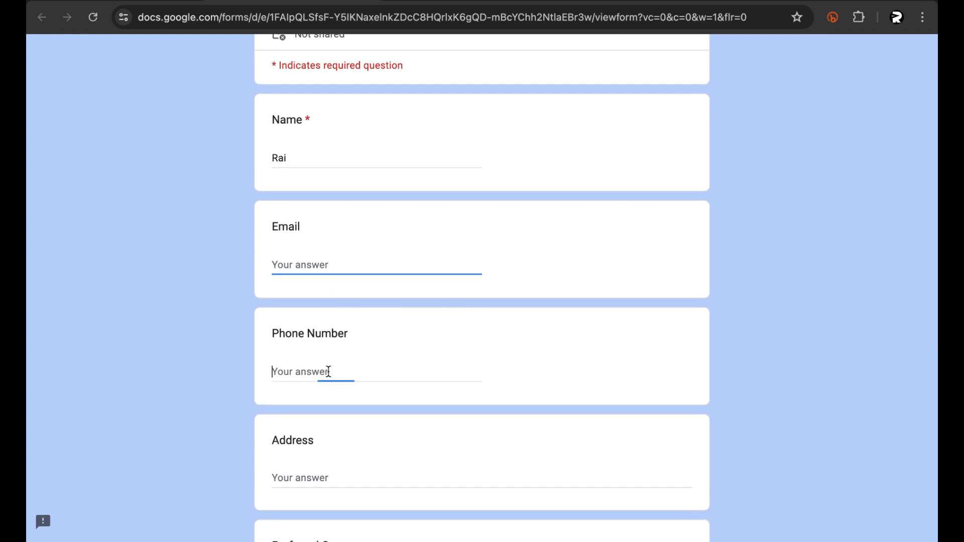
{"action": "type", "text": "123"}
Step: Enter a sample address and choose Content Marketing as the preferred course
{"action": "scroll", "coordinate": [346, 382], "scroll_direction": "down", "scroll_amount": 4}
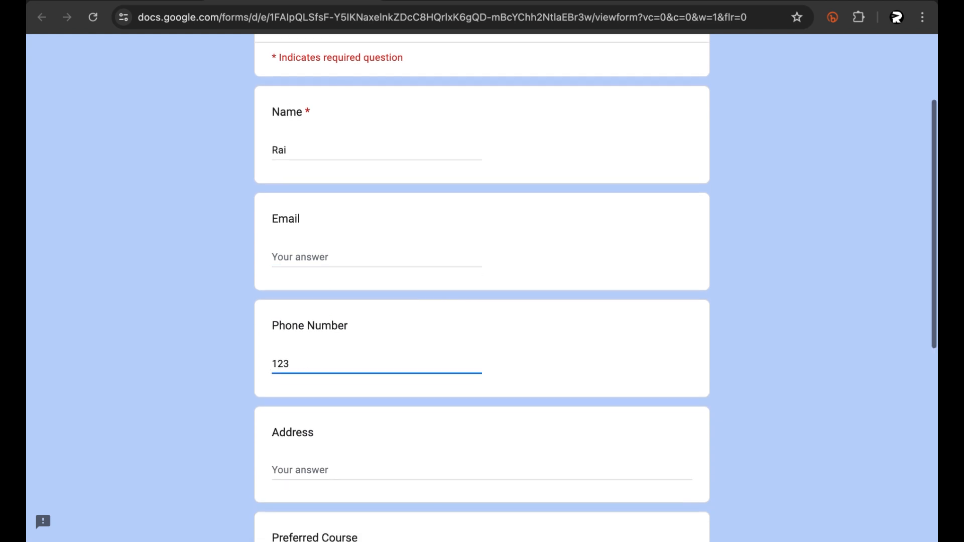
{"action": "left_click", "coordinate": [353, 381]}
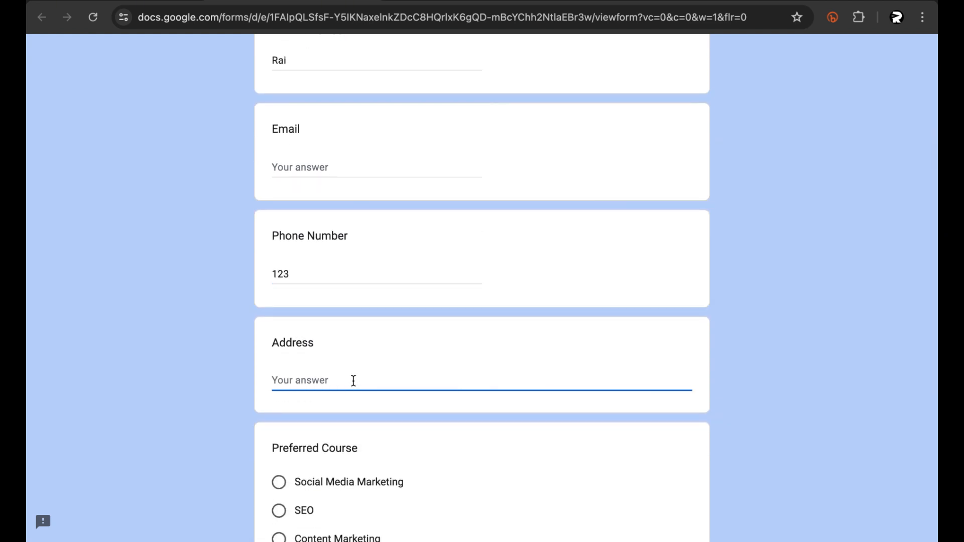
{"action": "type", "text": "123HA"}
{"action": "scroll", "coordinate": [372, 382], "scroll_direction": "down", "scroll_amount": 5}
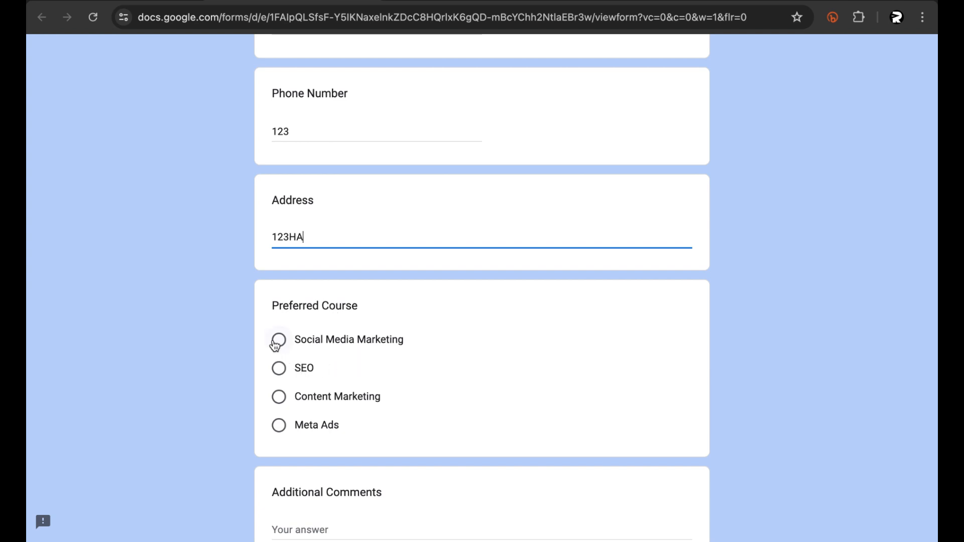
{"action": "left_click", "coordinate": [279, 397]}
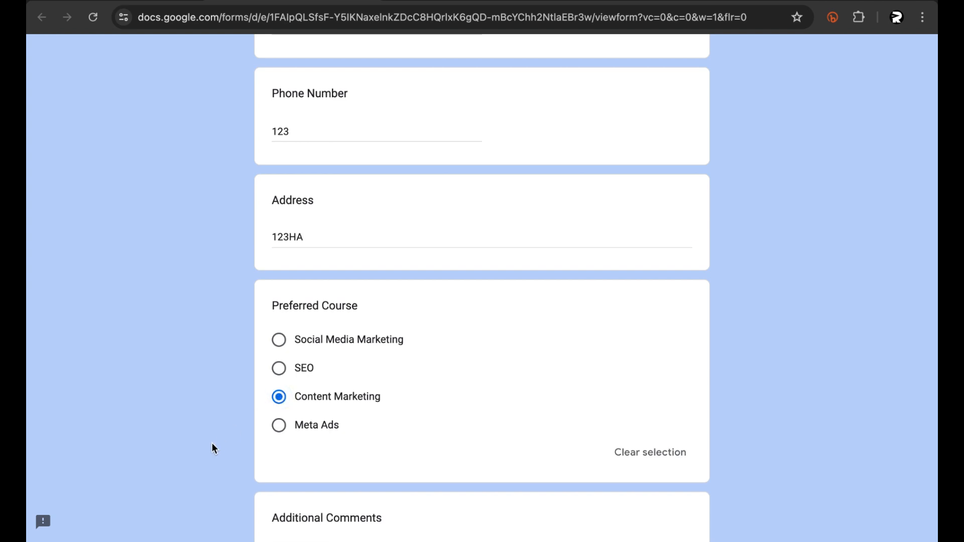
Step: Enter "When the course starting!" as the additional comment and submit the form
{"action": "scroll", "coordinate": [214, 447], "scroll_direction": "down", "scroll_amount": 3}
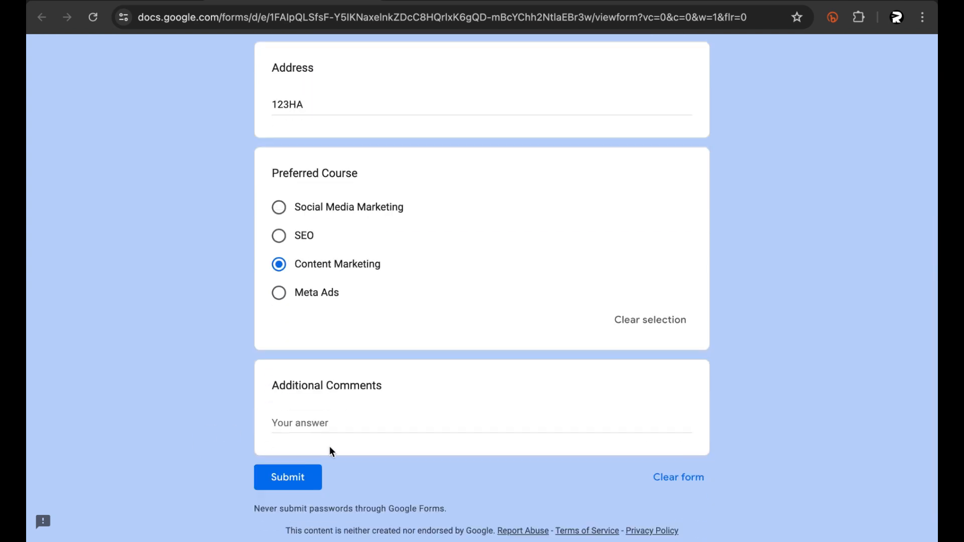
{"action": "left_click", "coordinate": [336, 422]}
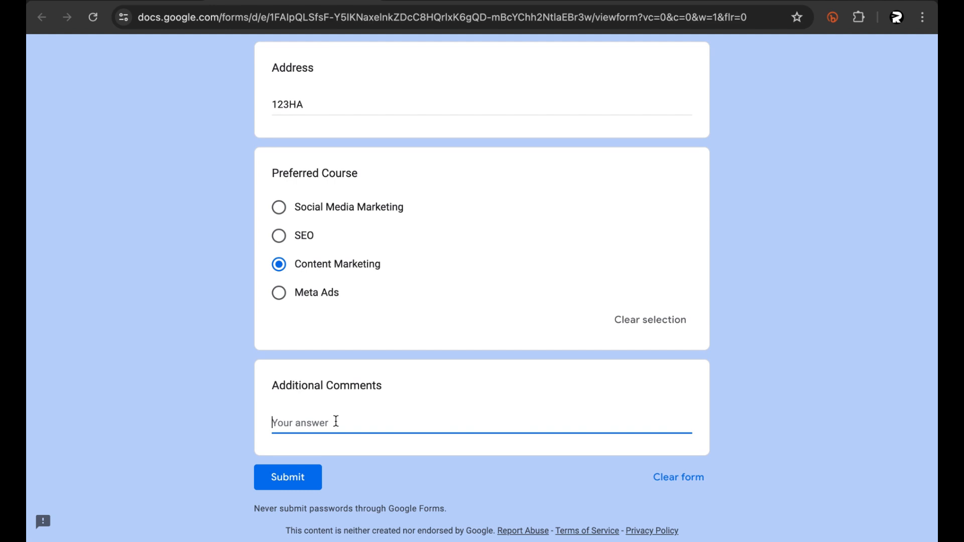
{"action": "type", "text": "When the course start"}
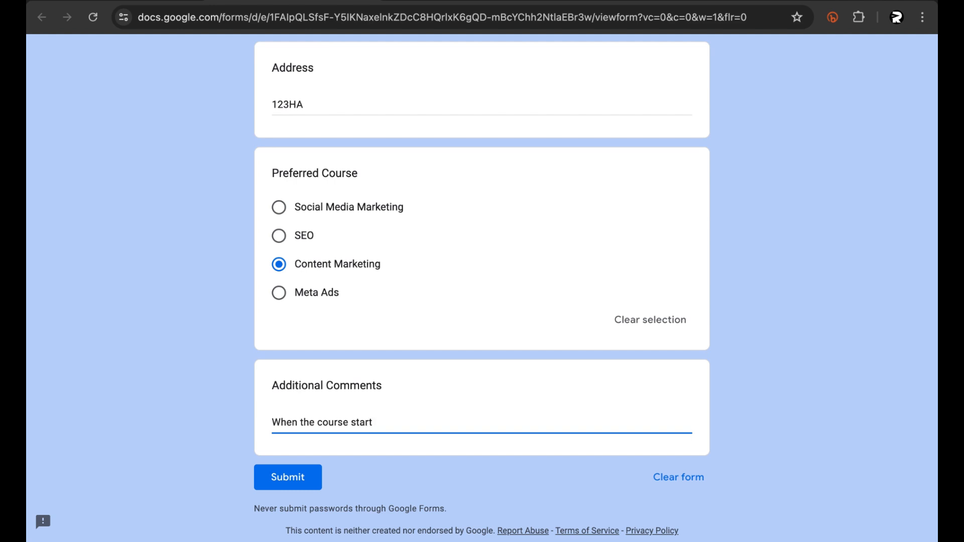
{"action": "type", "text": "ing!"}
{"action": "left_click", "coordinate": [245, 433]}
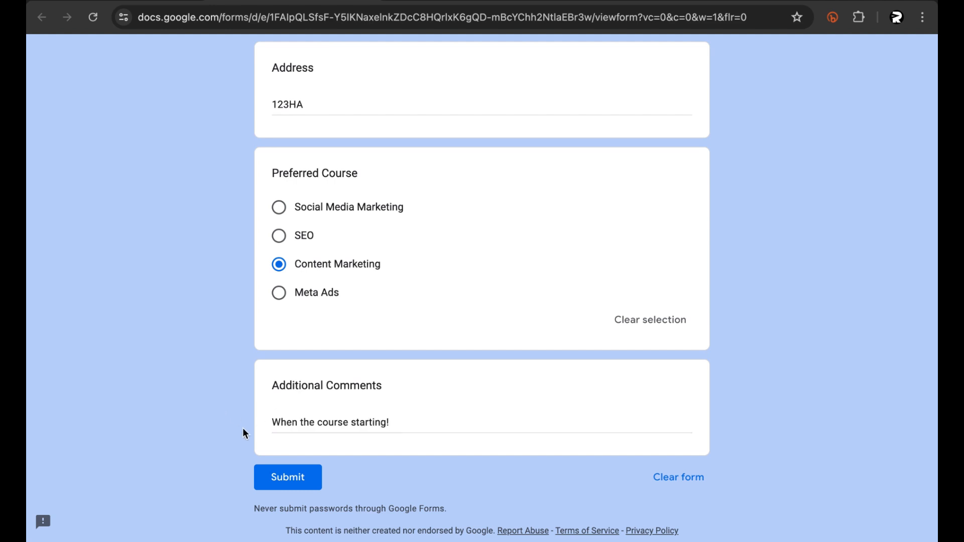
{"action": "left_click", "coordinate": [290, 480]}
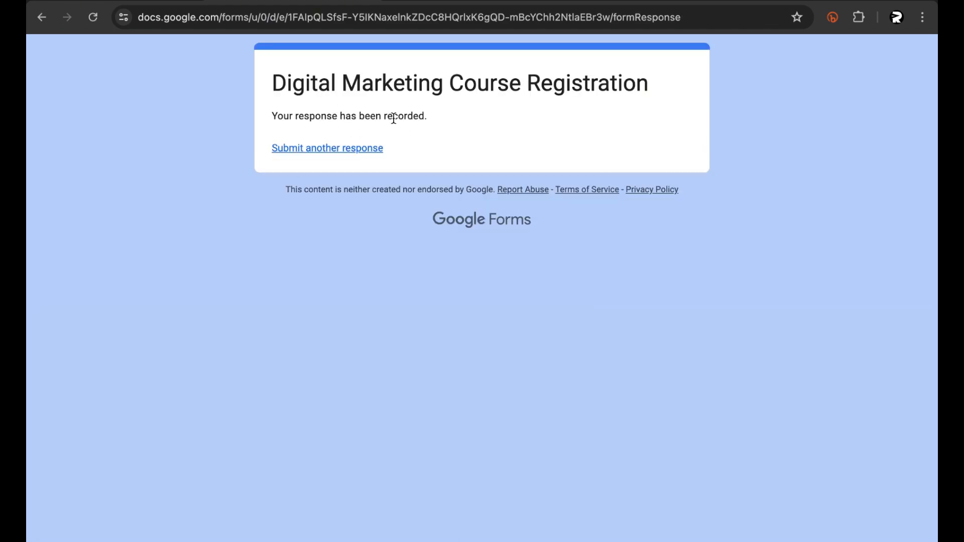
Step: Return to the form editor and open the form's responses
{"action": "key", "text": "ctrl+Left"}
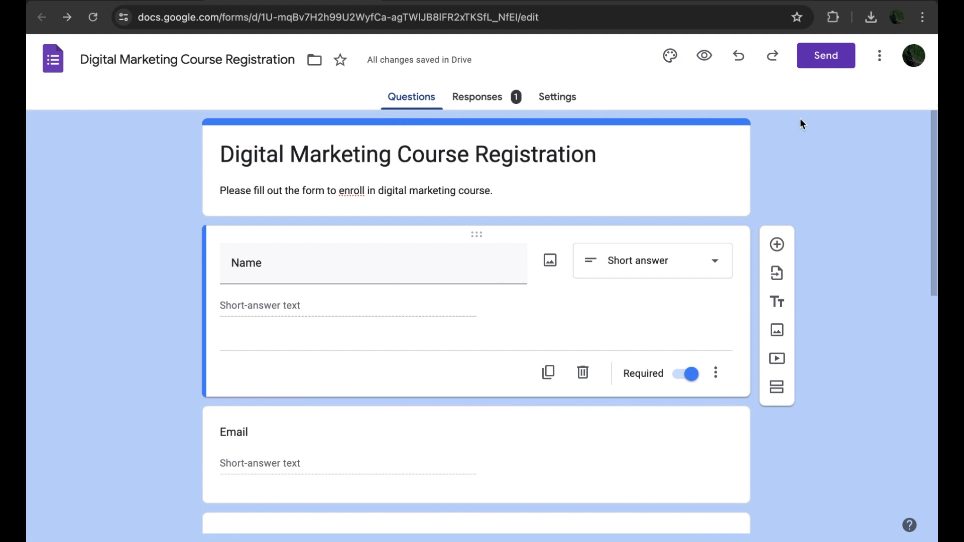
{"action": "scroll", "coordinate": [142, 271], "scroll_direction": "down", "scroll_amount": 10}
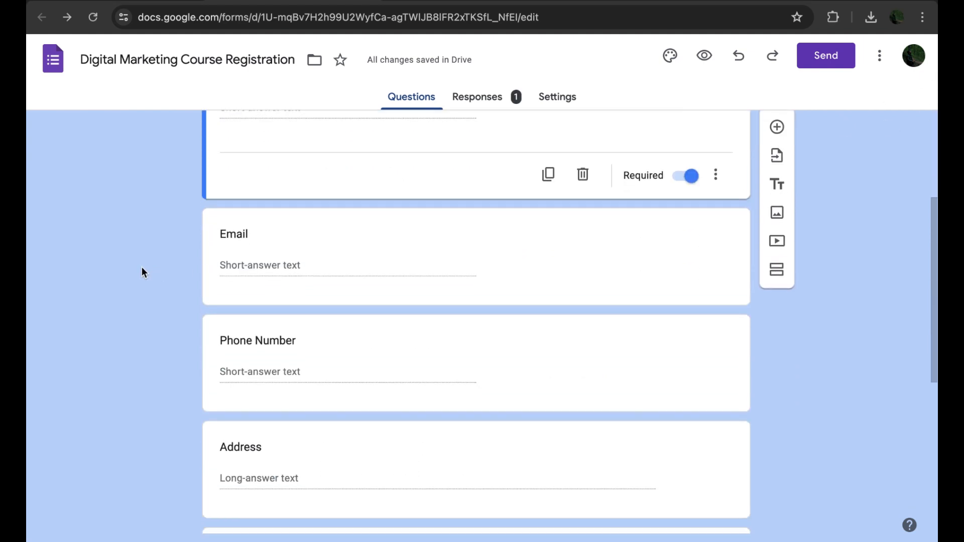
{"action": "scroll", "coordinate": [141, 271], "scroll_direction": "up", "scroll_amount": 10}
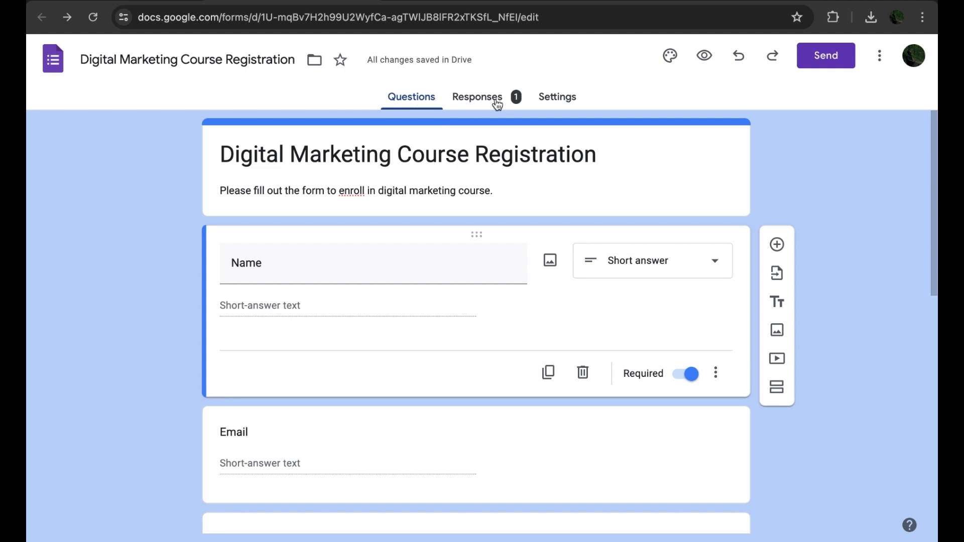
{"action": "left_click", "coordinate": [477, 100]}
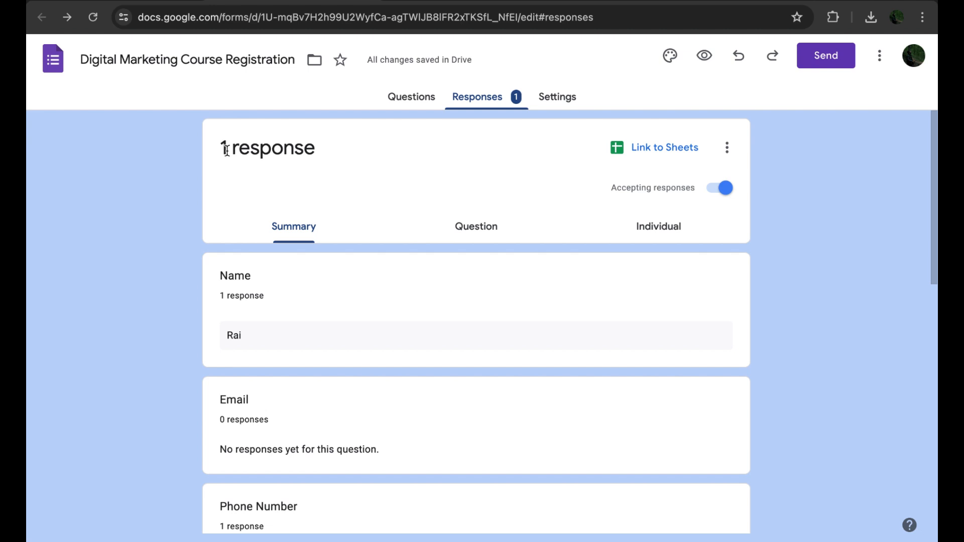
Step: Review each question's answers in the response summary, including the Preferred Course chart and additional comments
{"action": "scroll", "coordinate": [137, 285], "scroll_direction": "down", "scroll_amount": 3}
{"action": "scroll", "coordinate": [137, 285], "scroll_direction": "up", "scroll_amount": 1}
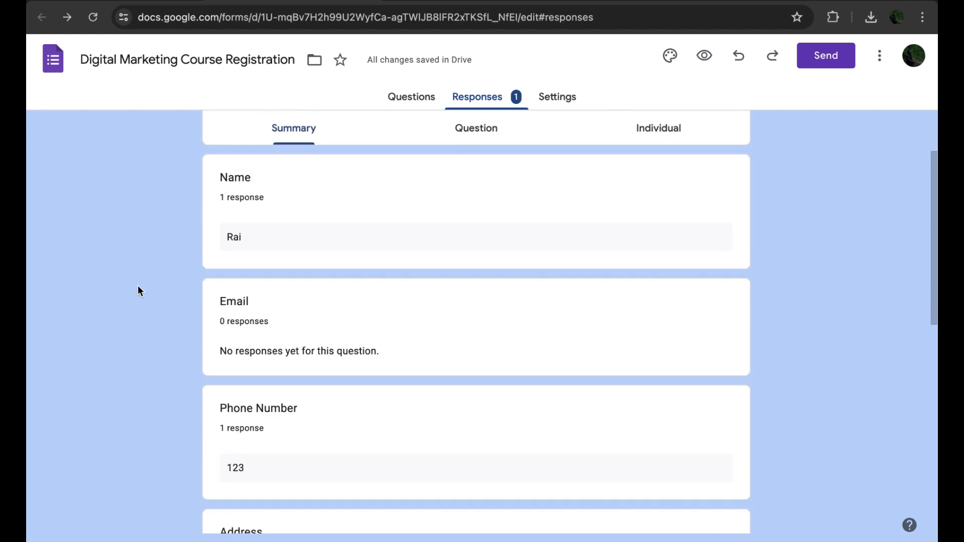
{"action": "scroll", "coordinate": [245, 234], "scroll_direction": "down", "scroll_amount": 2}
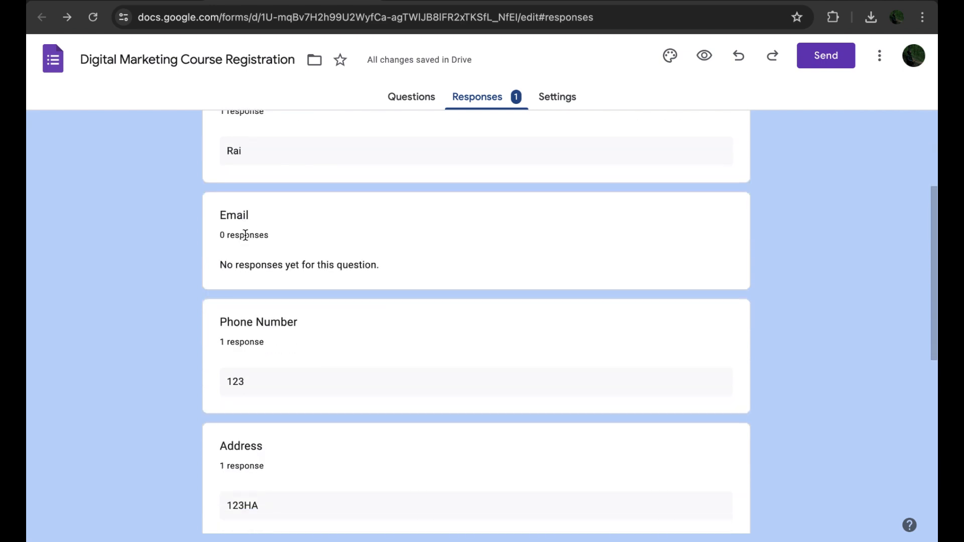
{"action": "scroll", "coordinate": [256, 237], "scroll_direction": "down", "scroll_amount": 3}
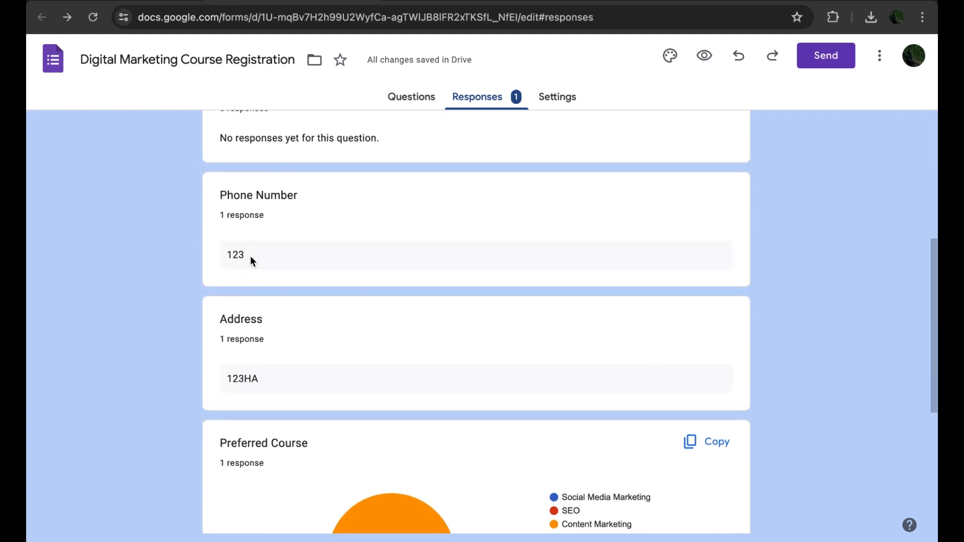
{"action": "scroll", "coordinate": [250, 260], "scroll_direction": "down", "scroll_amount": 2}
{"action": "scroll", "coordinate": [263, 269], "scroll_direction": "down", "scroll_amount": 3}
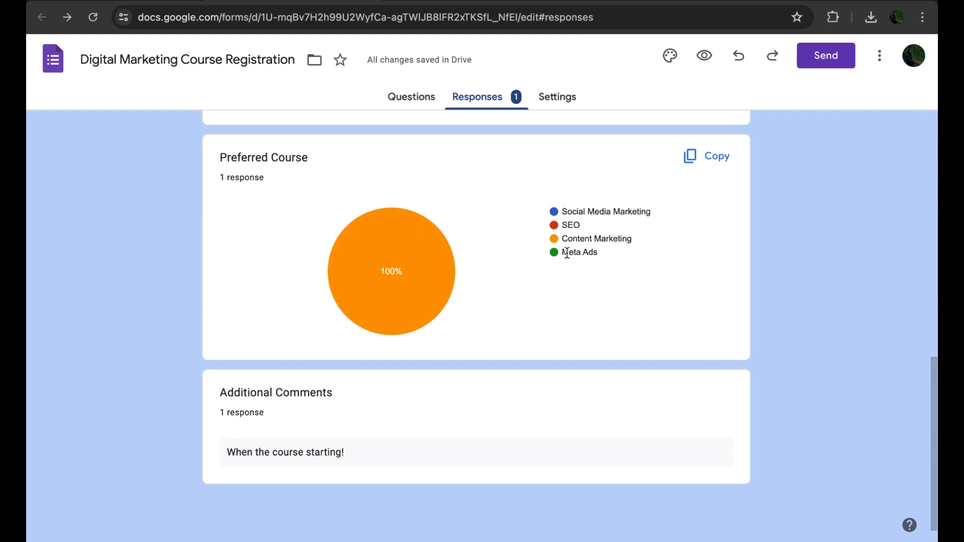
{"action": "mouse_move", "coordinate": [391, 290]}
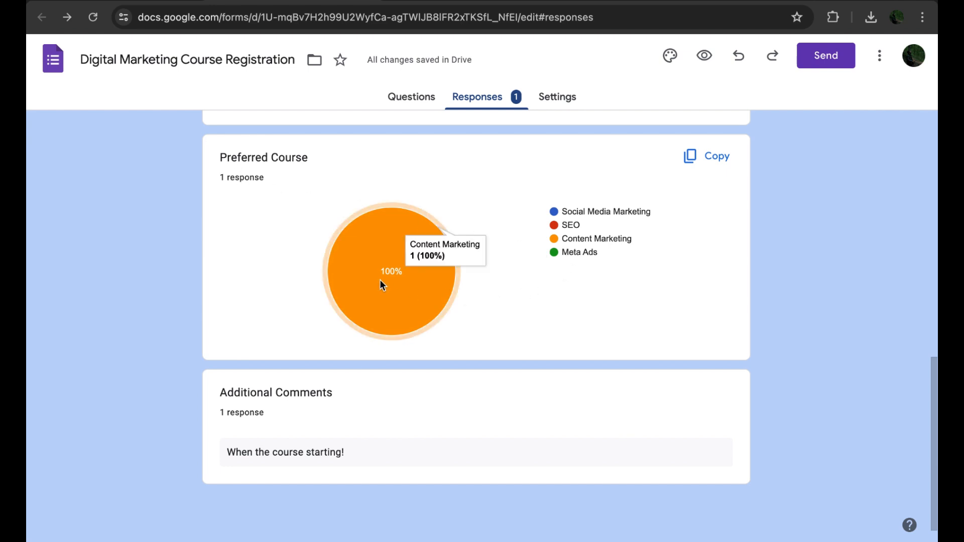
{"action": "scroll", "coordinate": [286, 287], "scroll_direction": "down", "scroll_amount": 1}
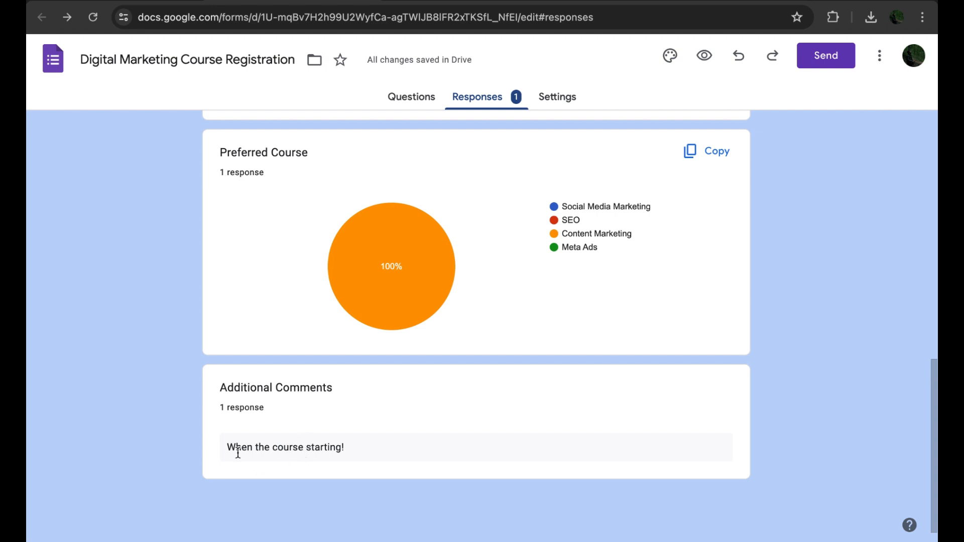
{"action": "scroll", "coordinate": [361, 455], "scroll_direction": "up", "scroll_amount": 3}
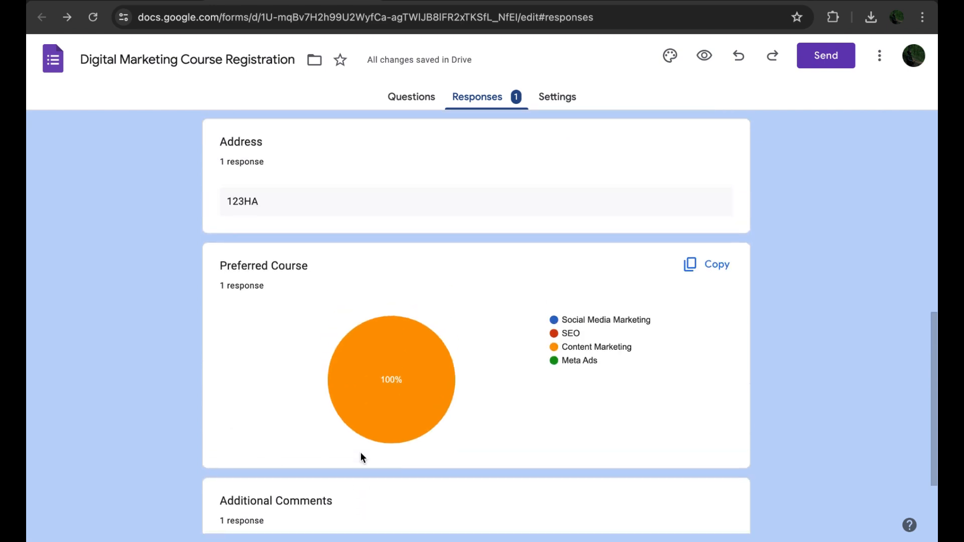
{"action": "scroll", "coordinate": [361, 453], "scroll_direction": "up", "scroll_amount": 10}
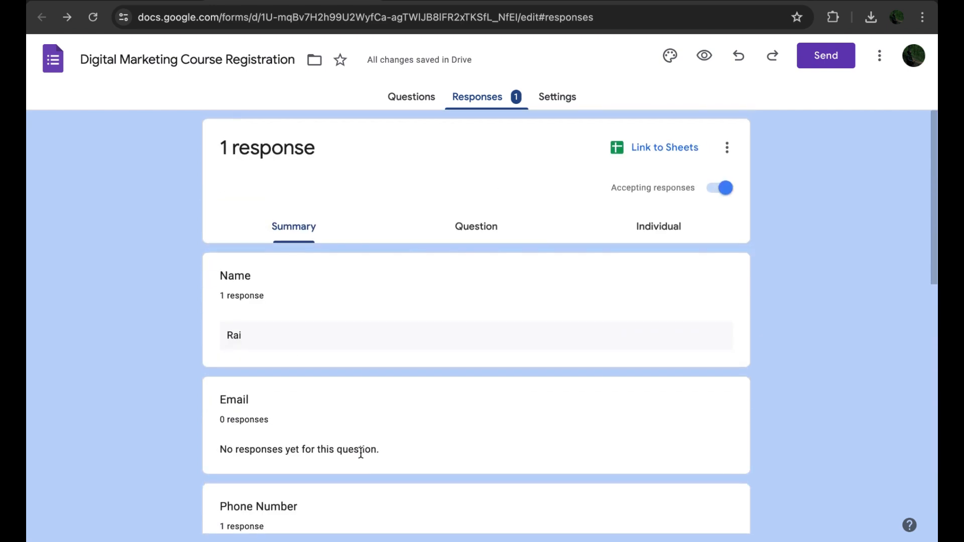
{"action": "scroll", "coordinate": [261, 197], "scroll_direction": "down", "scroll_amount": 6}
{"action": "triple_click", "coordinate": [261, 197]}
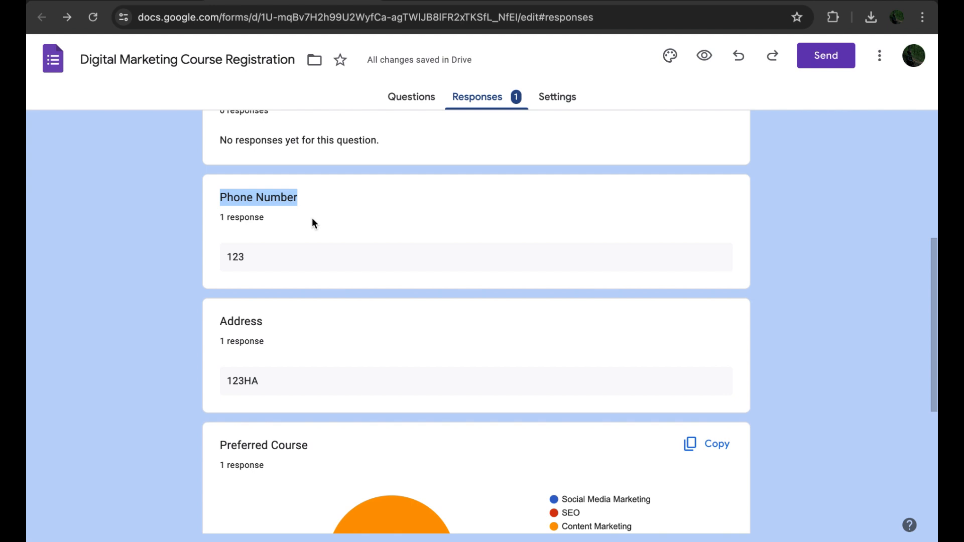
{"action": "left_click", "coordinate": [190, 233]}
{"action": "scroll", "coordinate": [190, 234], "scroll_direction": "down", "scroll_amount": 6}
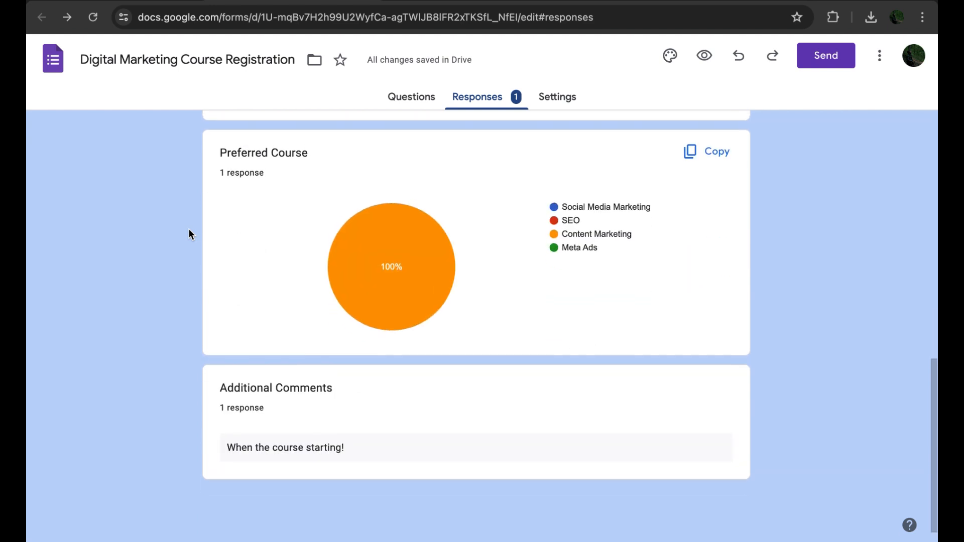
{"action": "scroll", "coordinate": [189, 233], "scroll_direction": "up", "scroll_amount": 15}
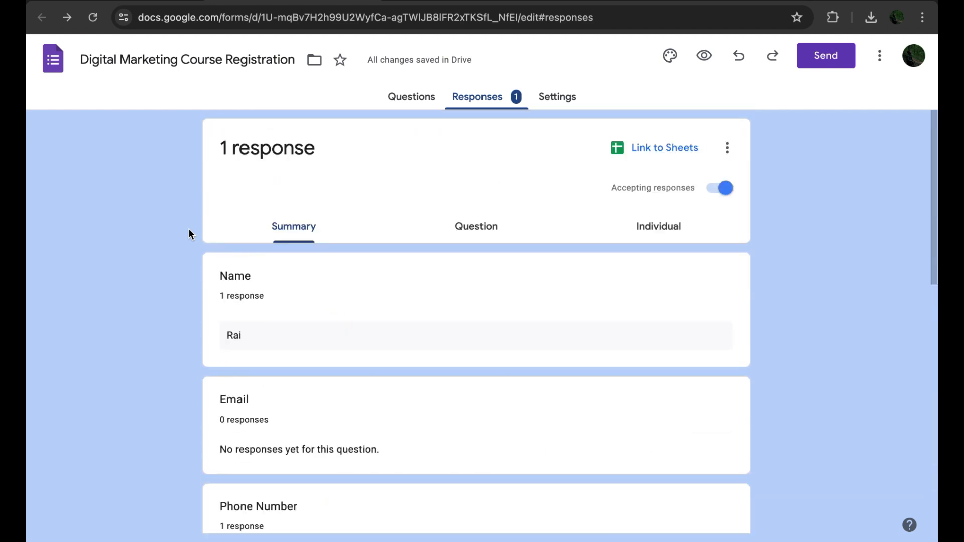